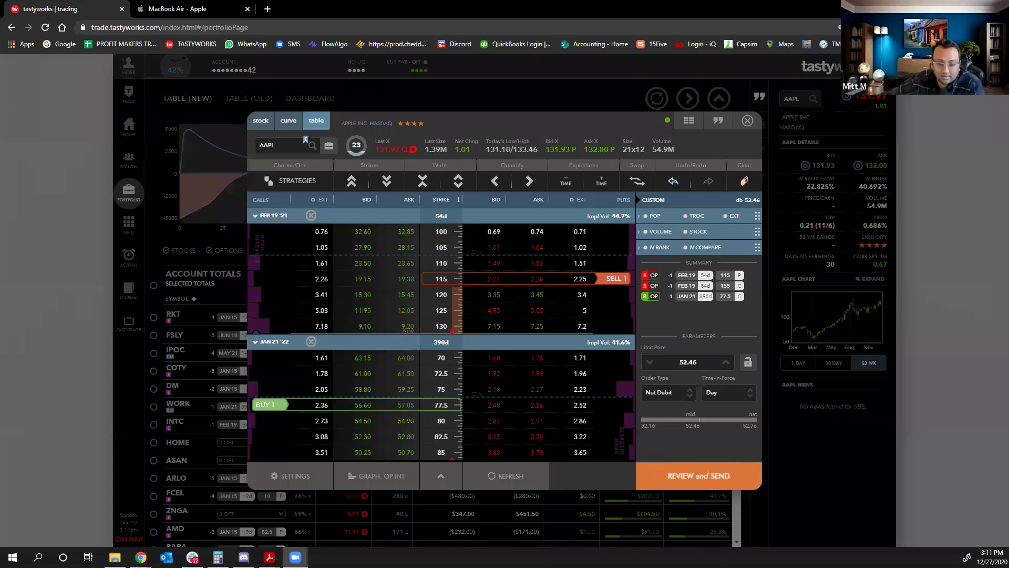
Step: Replace the AAPL ticker with et to load the Energy Transfer option chain
{"action": "left_click", "coordinate": [279, 145]}
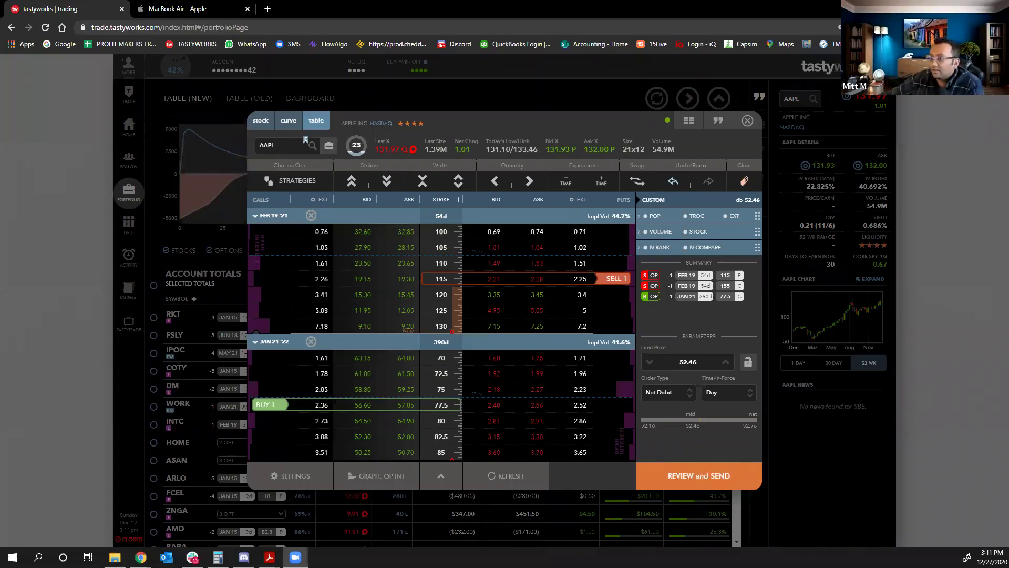
{"action": "type", "text": "et"}
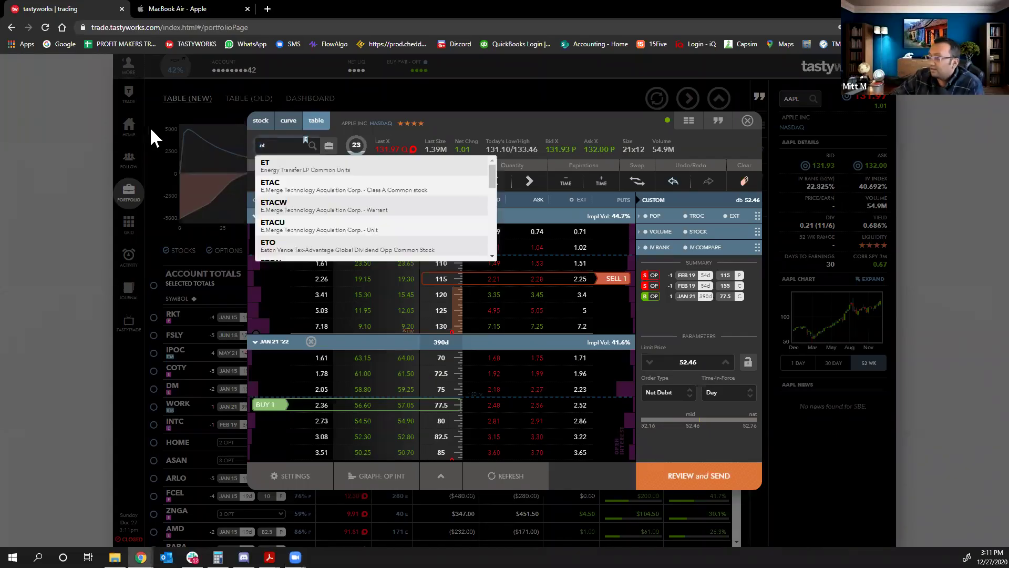
{"action": "key", "text": "Return"}
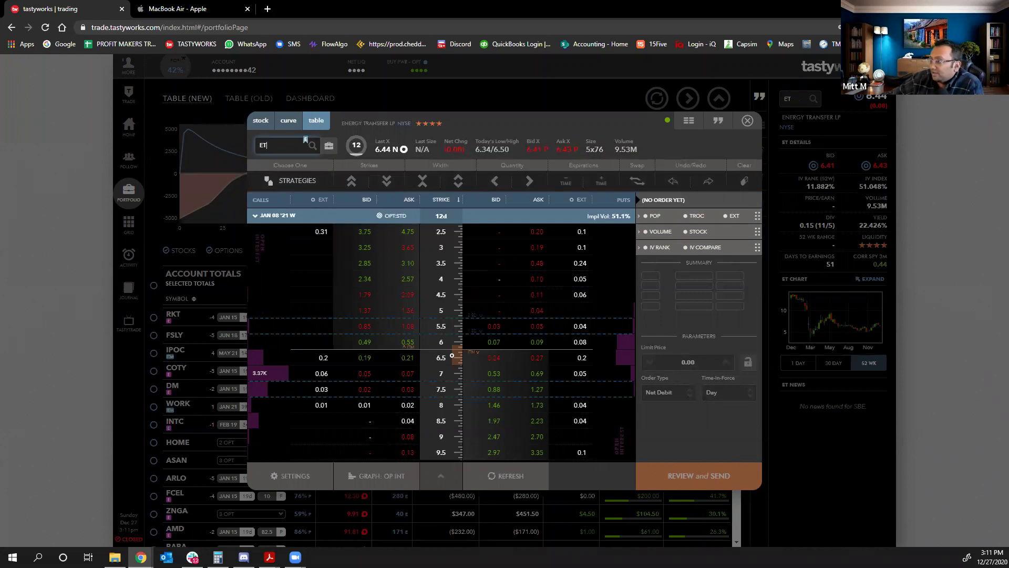
Step: Close the trade window and enlarge the ET 52-week price chart
{"action": "left_click", "coordinate": [748, 120]}
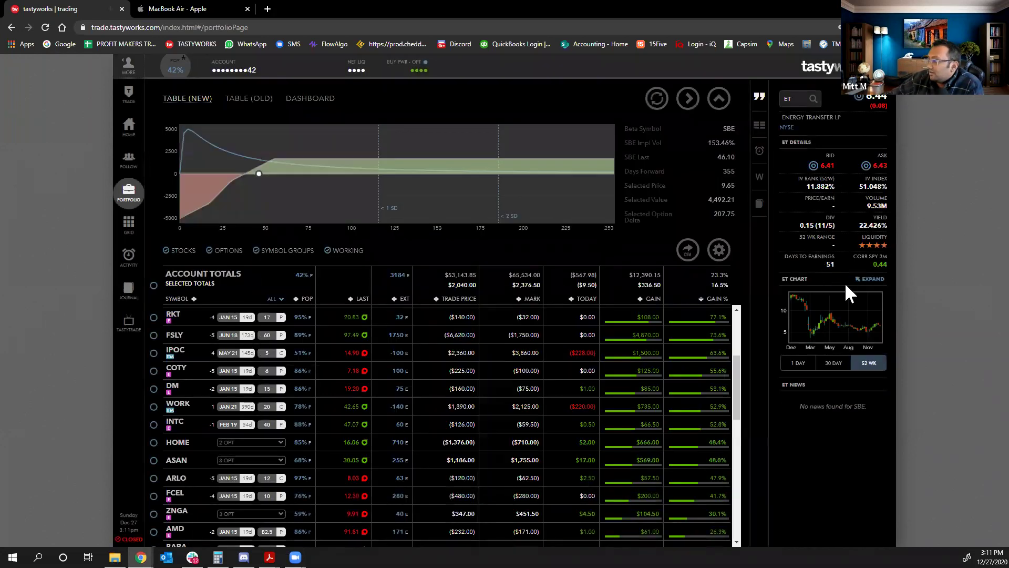
{"action": "left_click", "coordinate": [869, 283]}
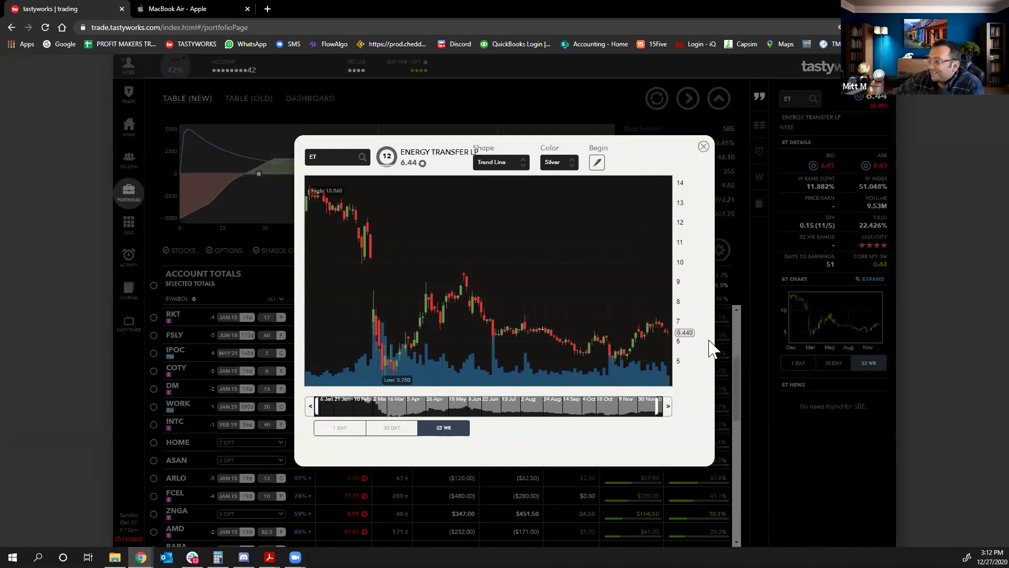
Step: Close the enlarged chart, reopen the ET trade window, and show the JAN 21 '22 expiration
{"action": "left_click", "coordinate": [703, 147]}
{"action": "left_click", "coordinate": [127, 95]}
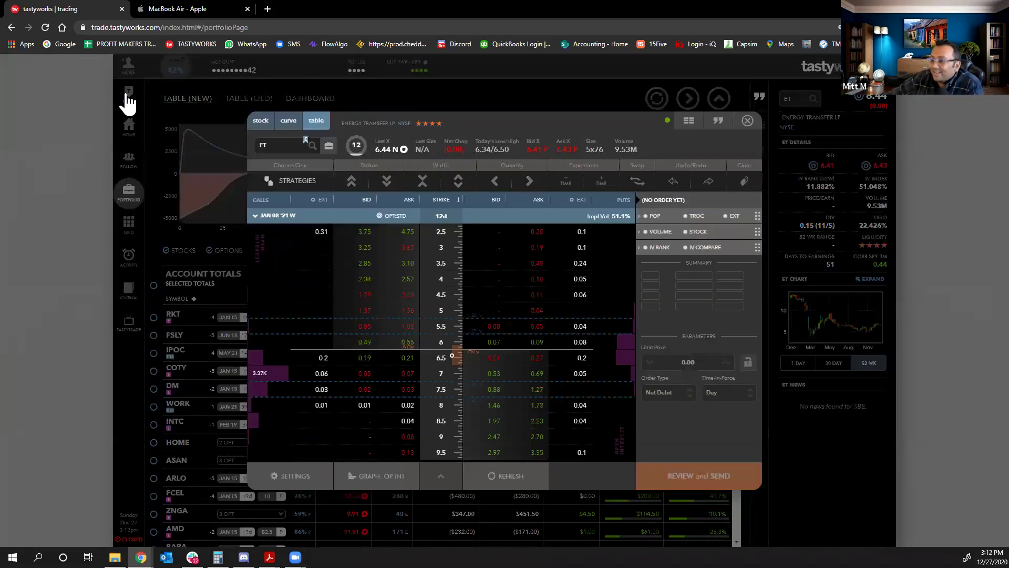
{"action": "scroll", "coordinate": [461, 365], "scroll_direction": "up", "scroll_amount": 1}
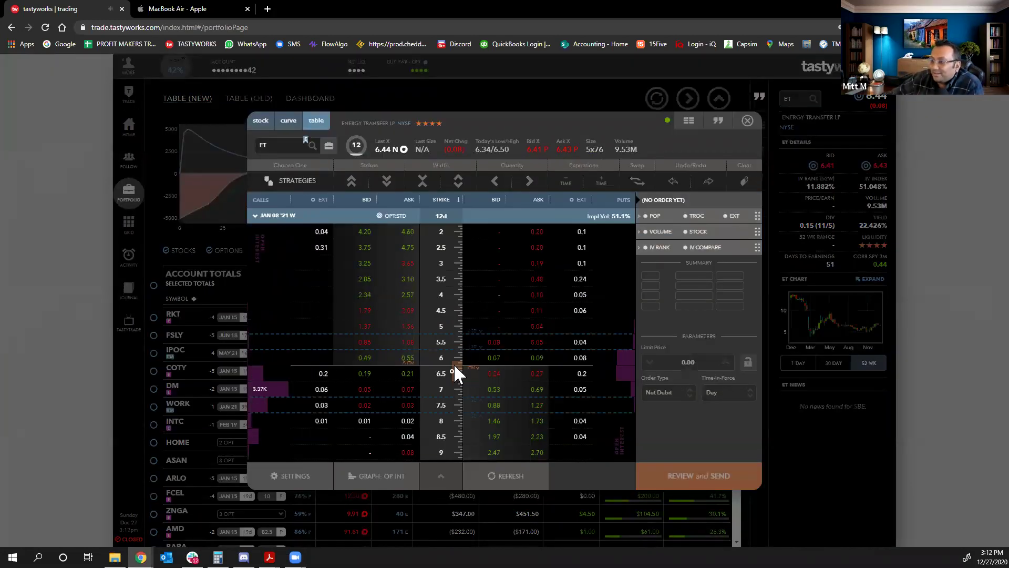
{"action": "left_click", "coordinate": [256, 216]}
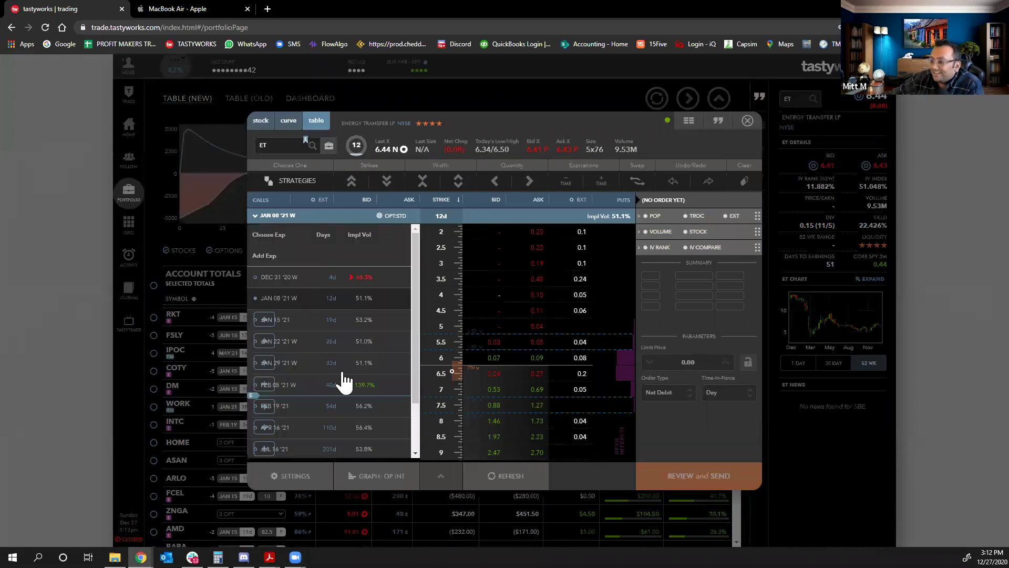
{"action": "scroll", "coordinate": [334, 362], "scroll_direction": "down", "scroll_amount": 2}
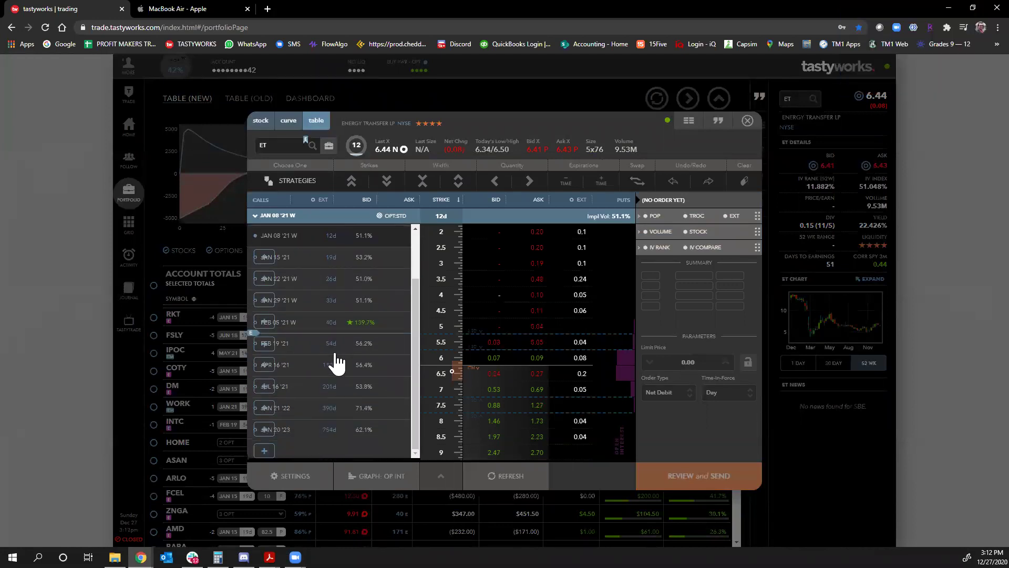
{"action": "left_click", "coordinate": [299, 410]}
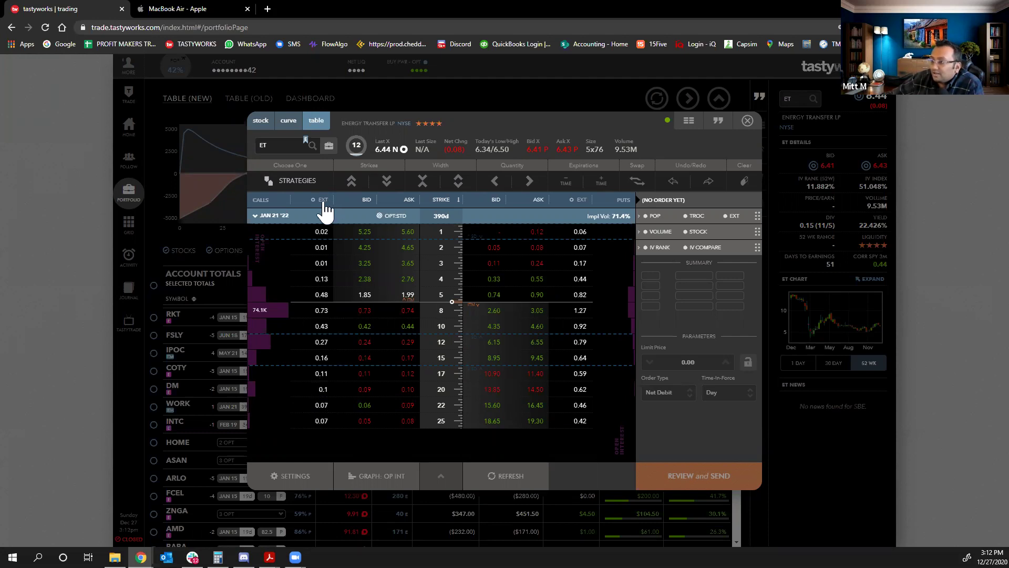
Step: Try the FEB 19 '21 expiration, leave the data column unchanged, then return to JAN 21 '22
{"action": "left_click", "coordinate": [326, 209]}
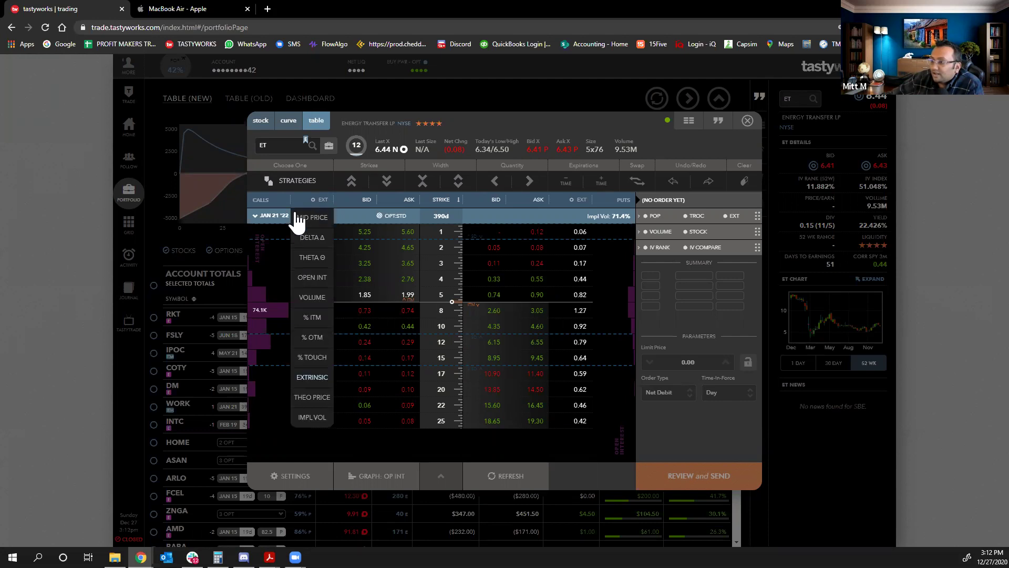
{"action": "left_click", "coordinate": [263, 216]}
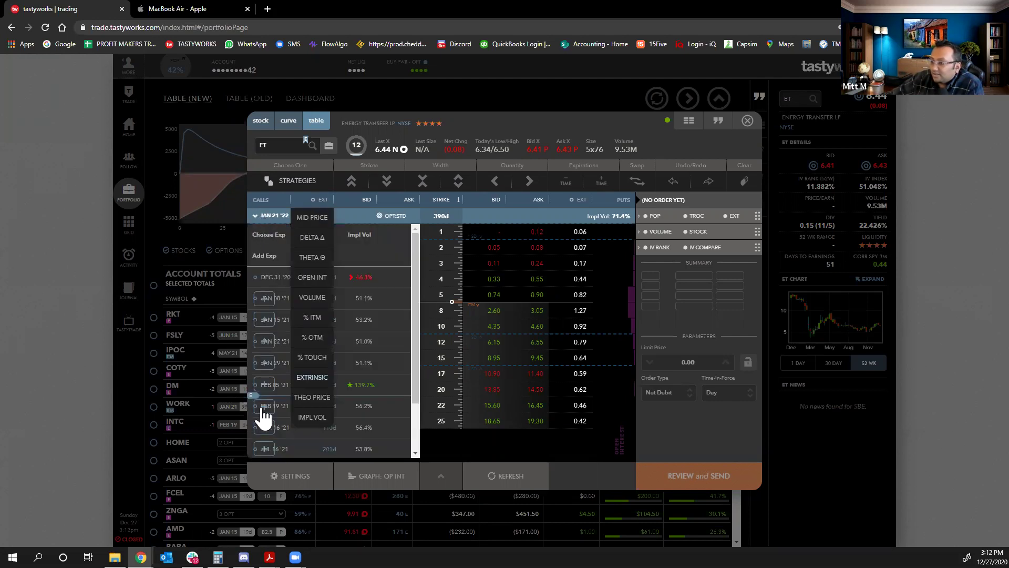
{"action": "left_click", "coordinate": [265, 410]}
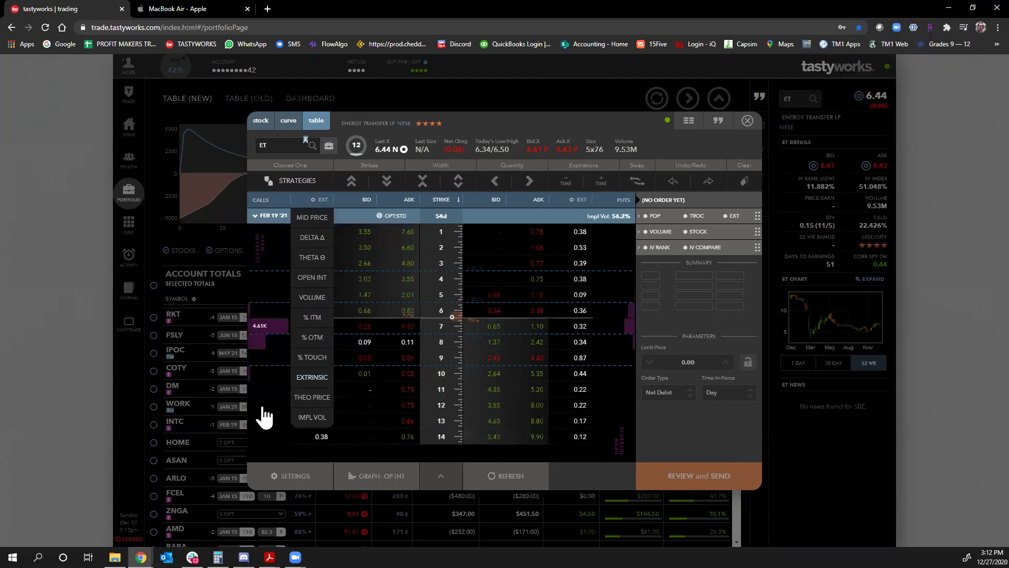
{"action": "left_click", "coordinate": [304, 203]}
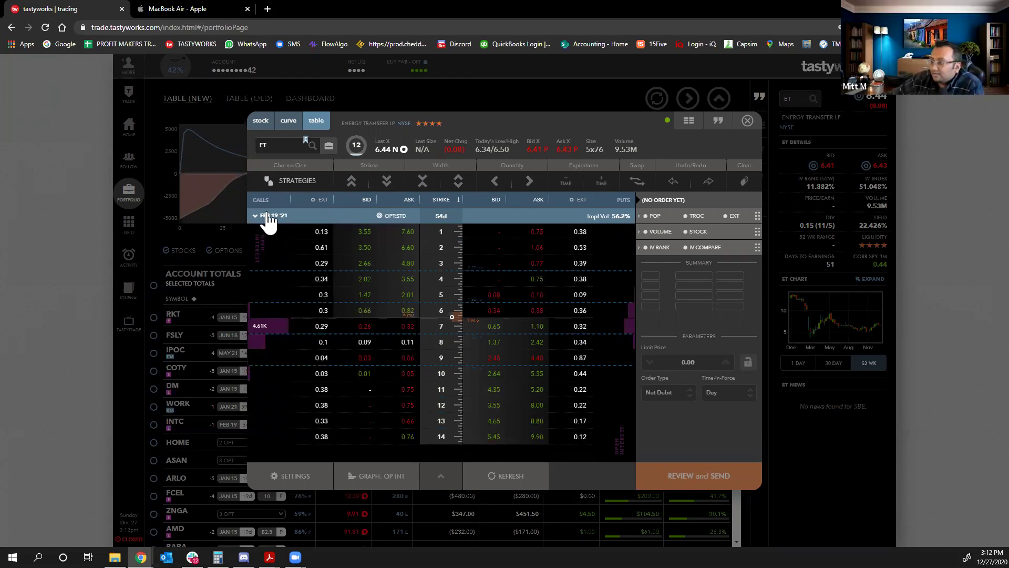
{"action": "left_click", "coordinate": [269, 216]}
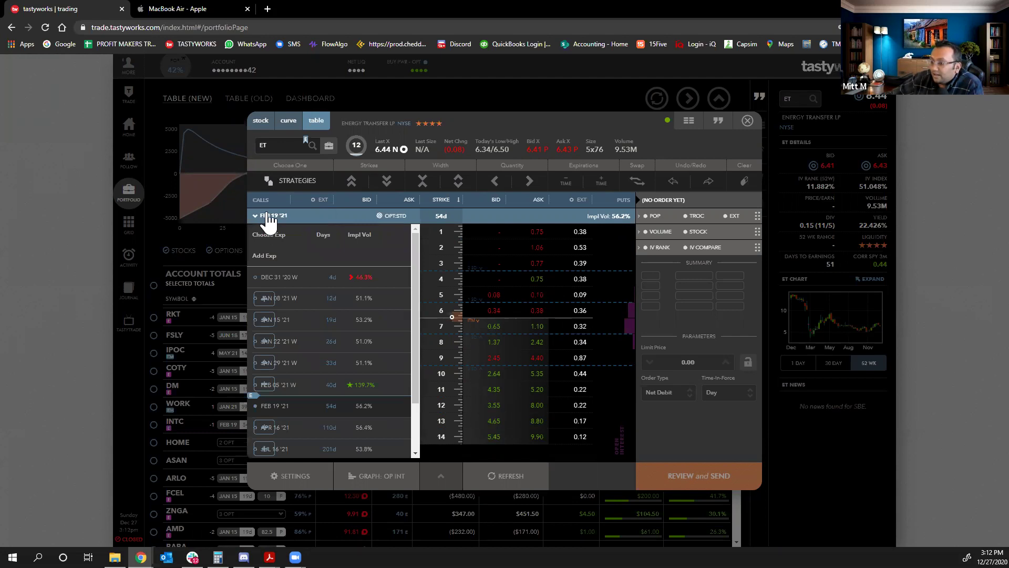
{"action": "scroll", "coordinate": [329, 427], "scroll_direction": "down", "scroll_amount": 2}
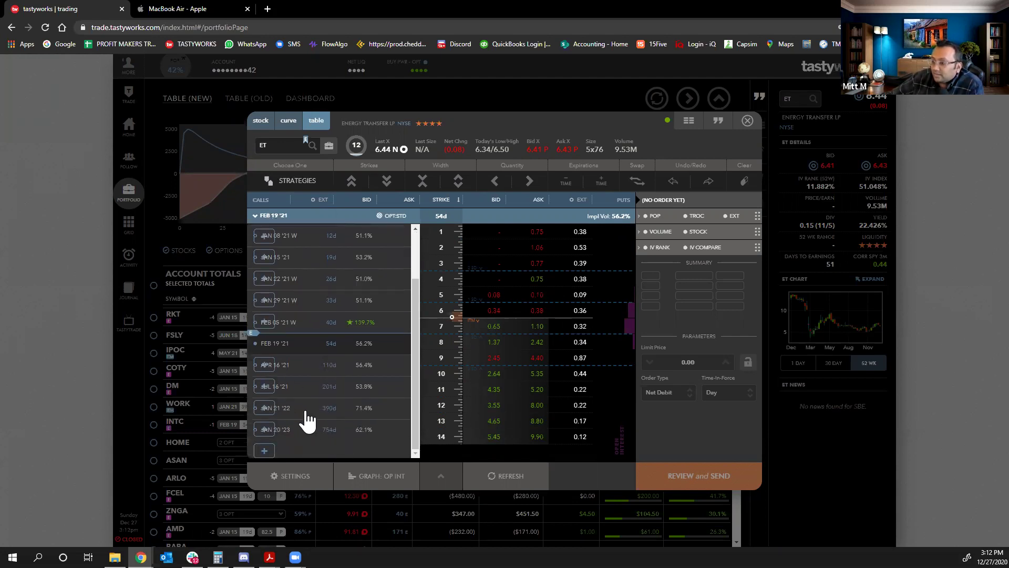
{"action": "left_click", "coordinate": [306, 409]}
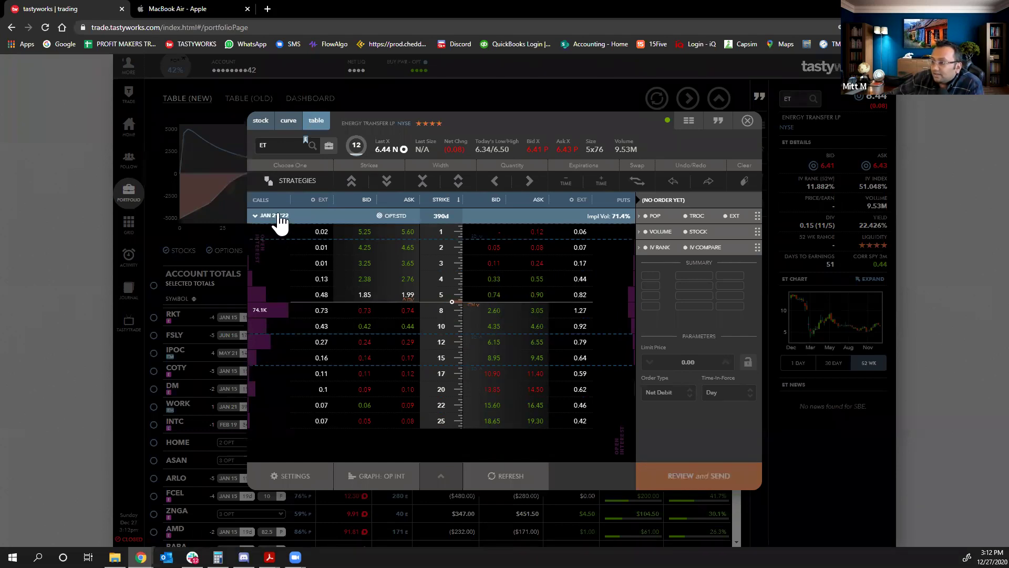
{"action": "left_click", "coordinate": [277, 216]}
{"action": "scroll", "coordinate": [365, 439], "scroll_direction": "down", "scroll_amount": 2}
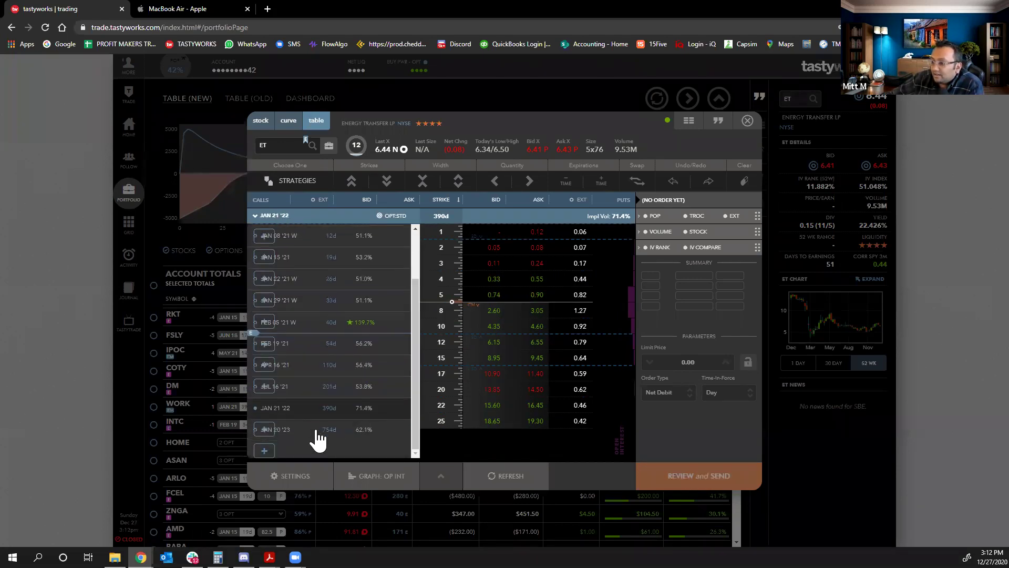
{"action": "left_click", "coordinate": [315, 437]}
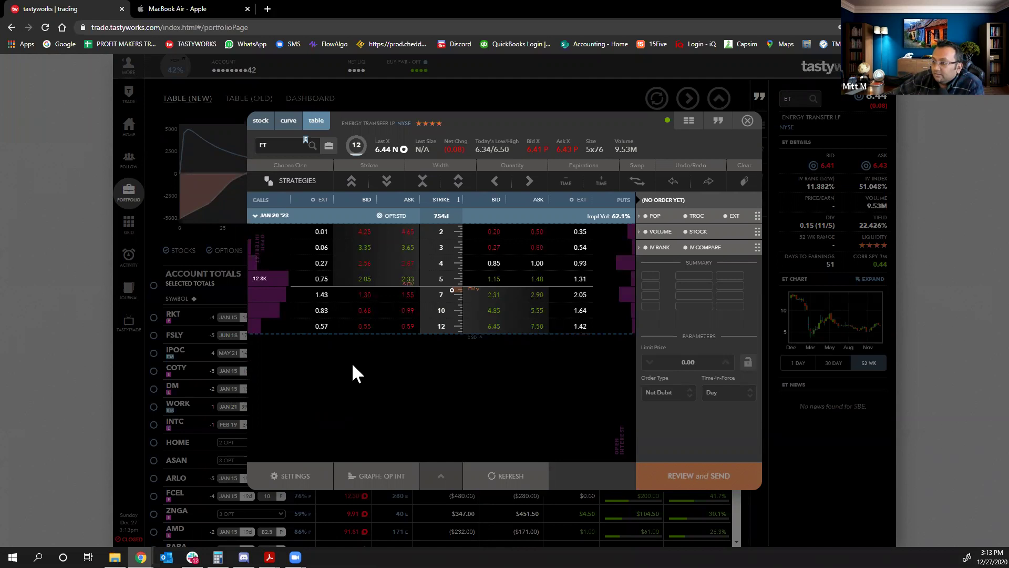
{"action": "left_click", "coordinate": [254, 216]}
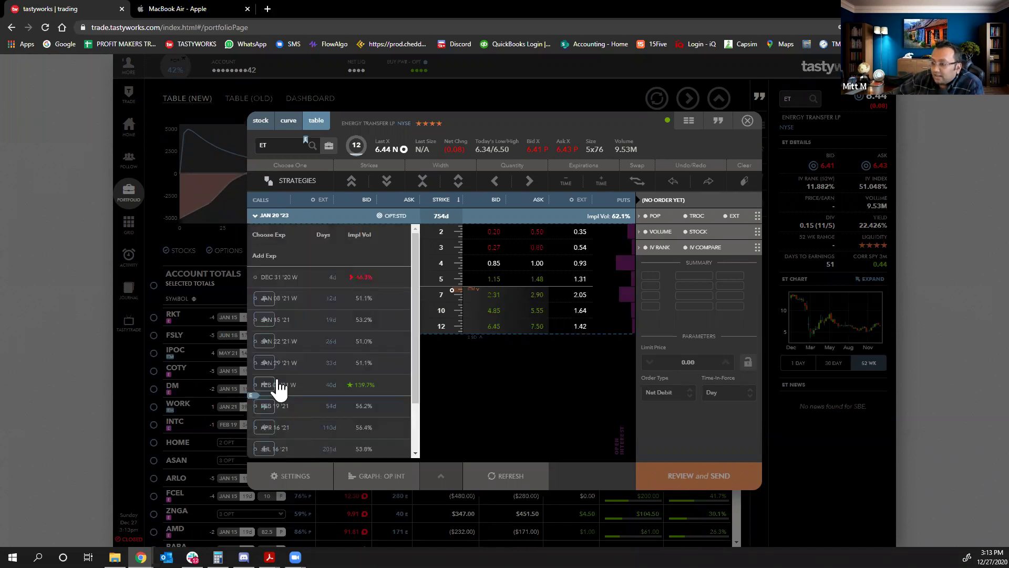
{"action": "scroll", "coordinate": [281, 389], "scroll_direction": "down", "scroll_amount": 2}
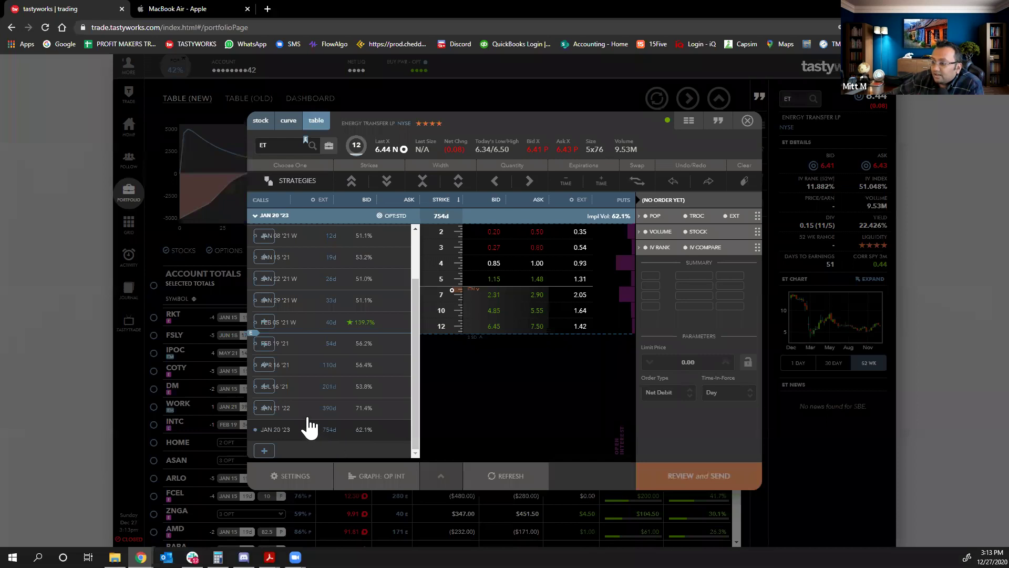
{"action": "left_click", "coordinate": [294, 409]}
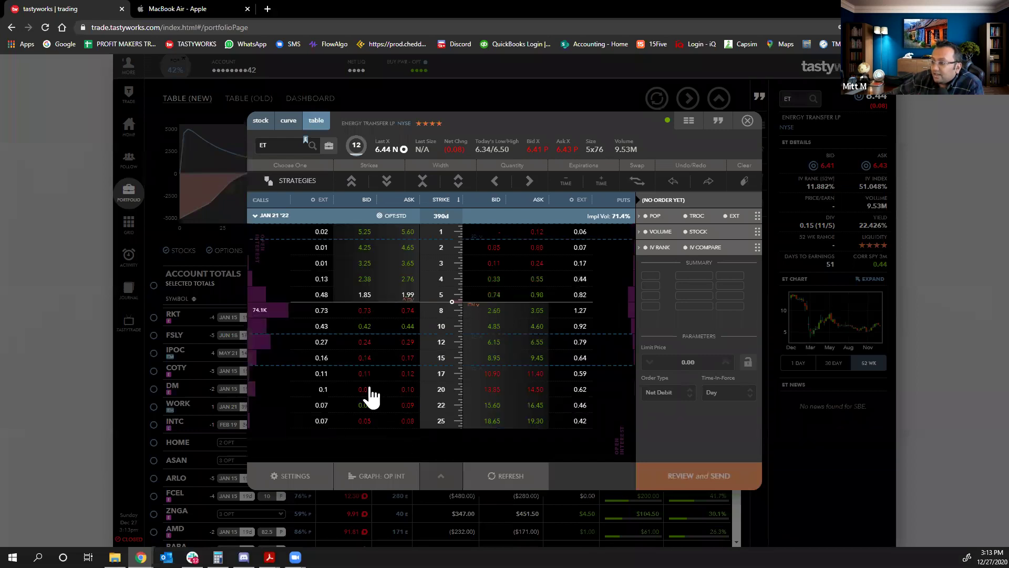
Step: Stage a buy of 1 Jan 21 '22 $3 call at a 3.45 limit, reviewed then reopened for editing
{"action": "left_click", "coordinate": [364, 263]}
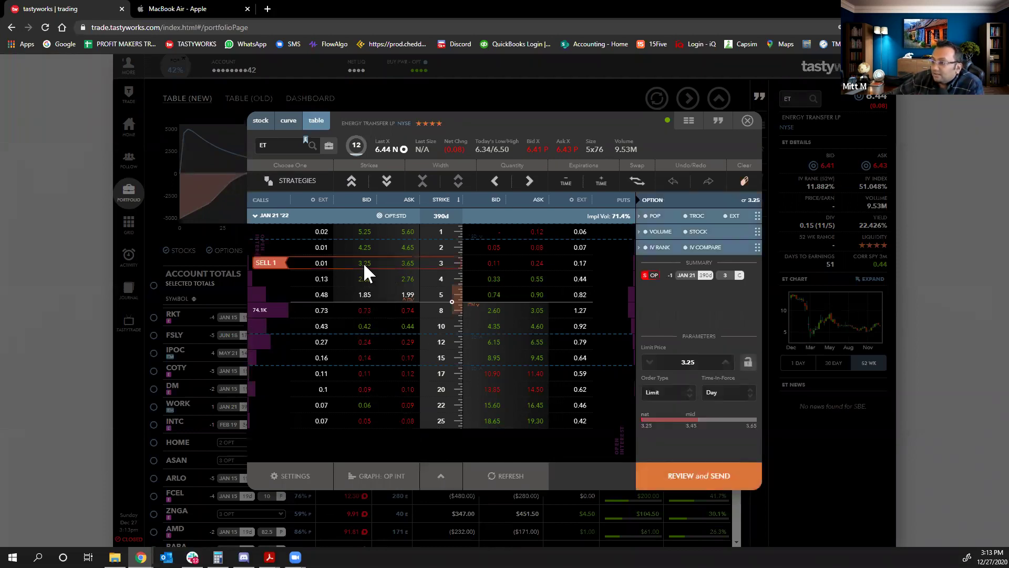
{"action": "left_click", "coordinate": [285, 264]}
{"action": "left_click", "coordinate": [265, 263]}
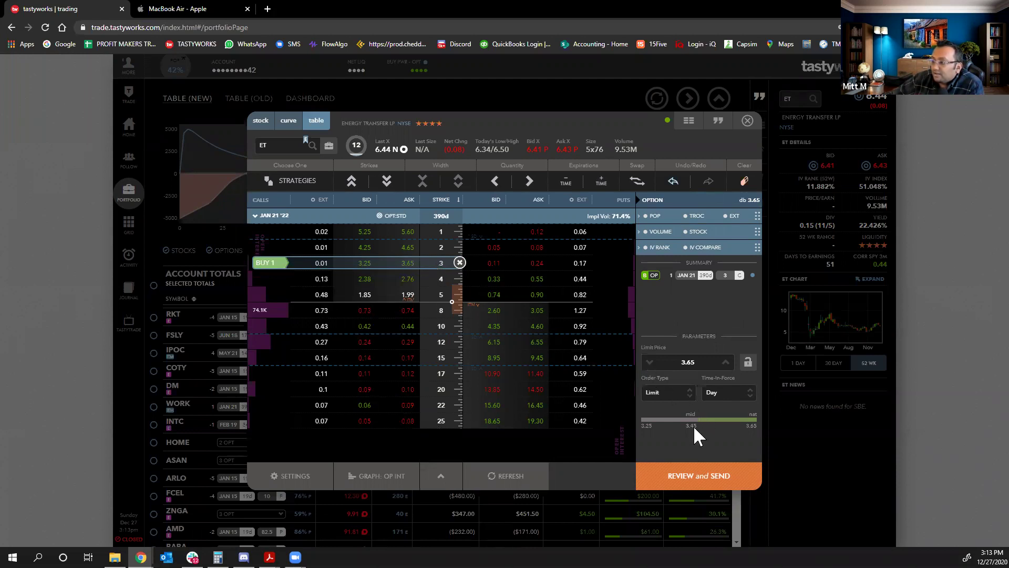
{"action": "left_click", "coordinate": [649, 363]}
{"action": "left_click", "coordinate": [724, 364]}
{"action": "left_click", "coordinate": [701, 480]}
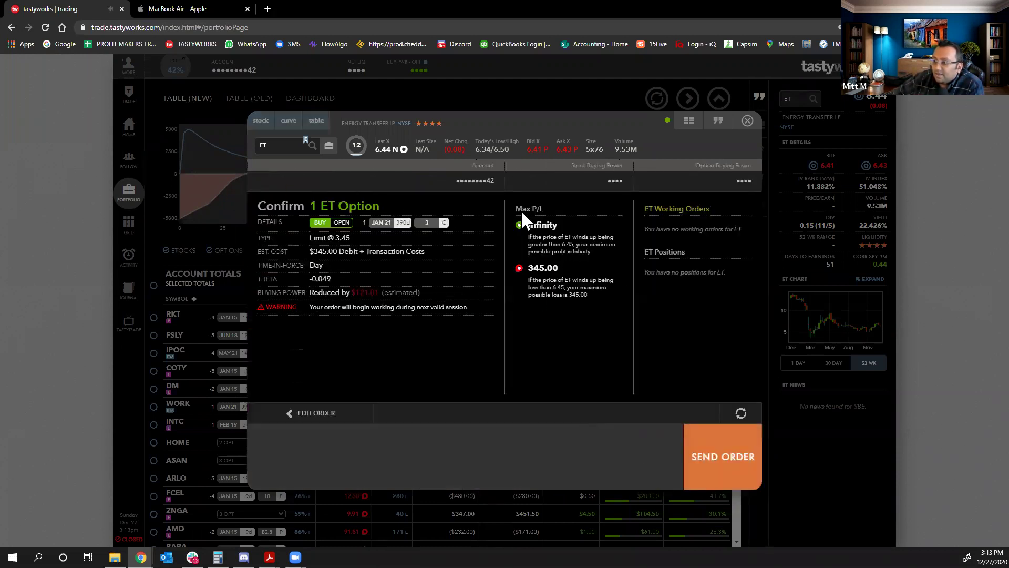
{"action": "left_click", "coordinate": [318, 414]}
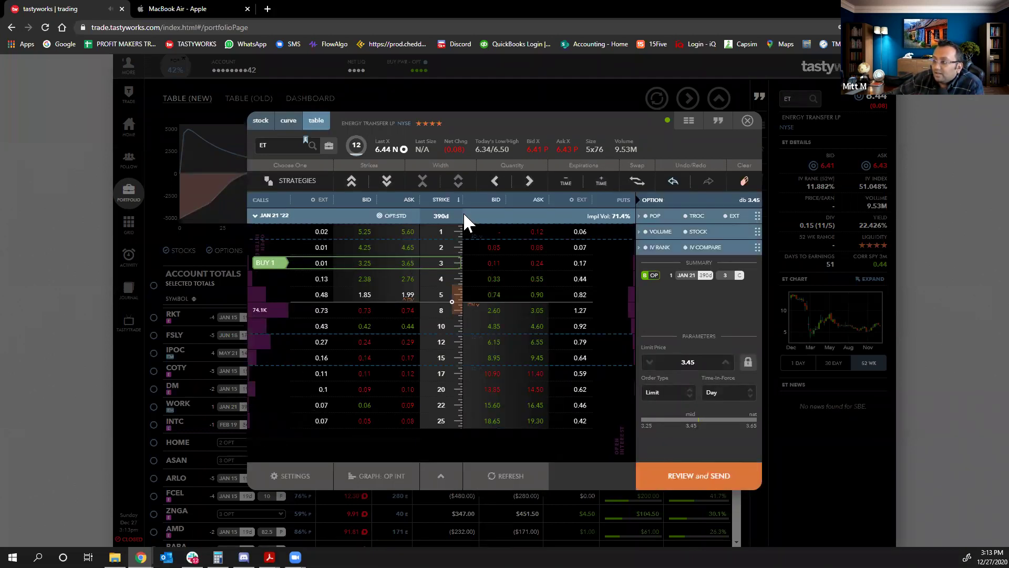
Step: Raise the $3 call leg quantity from BUY 1 to BUY 5
{"action": "left_click", "coordinate": [531, 184]}
{"action": "left_click", "coordinate": [532, 183]}
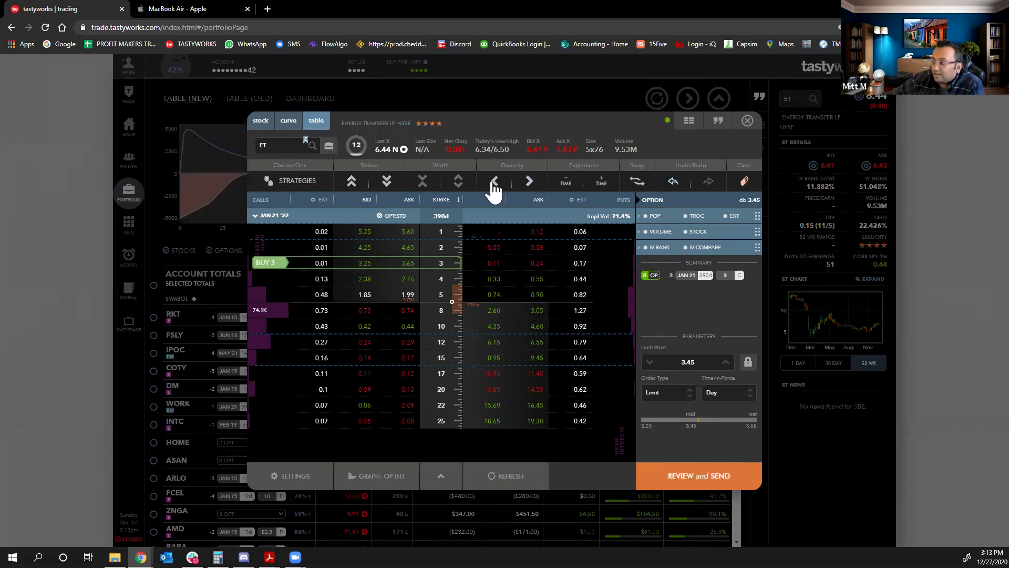
{"action": "left_click", "coordinate": [529, 183]}
{"action": "left_click", "coordinate": [530, 183]}
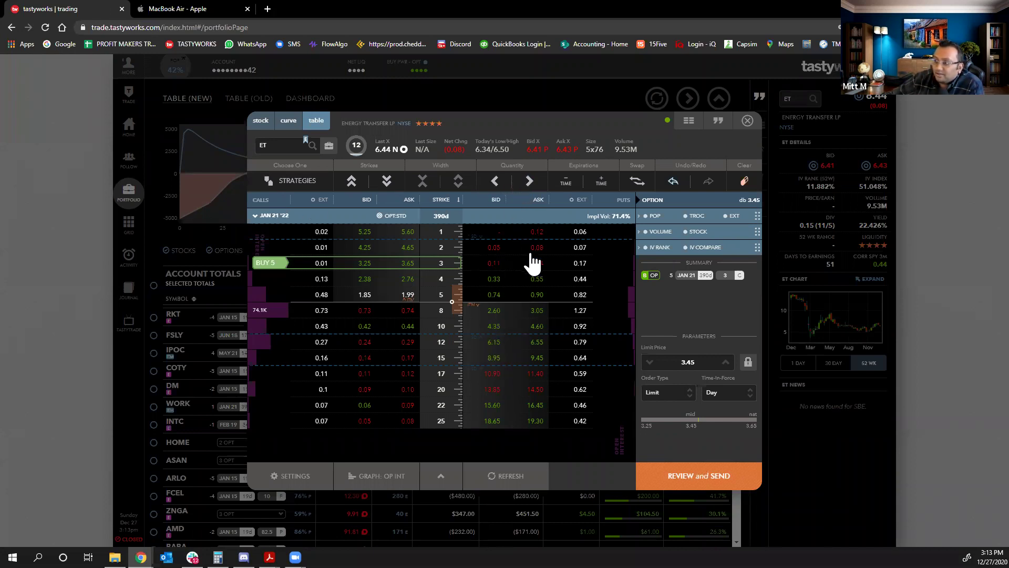
{"action": "left_click", "coordinate": [273, 217]}
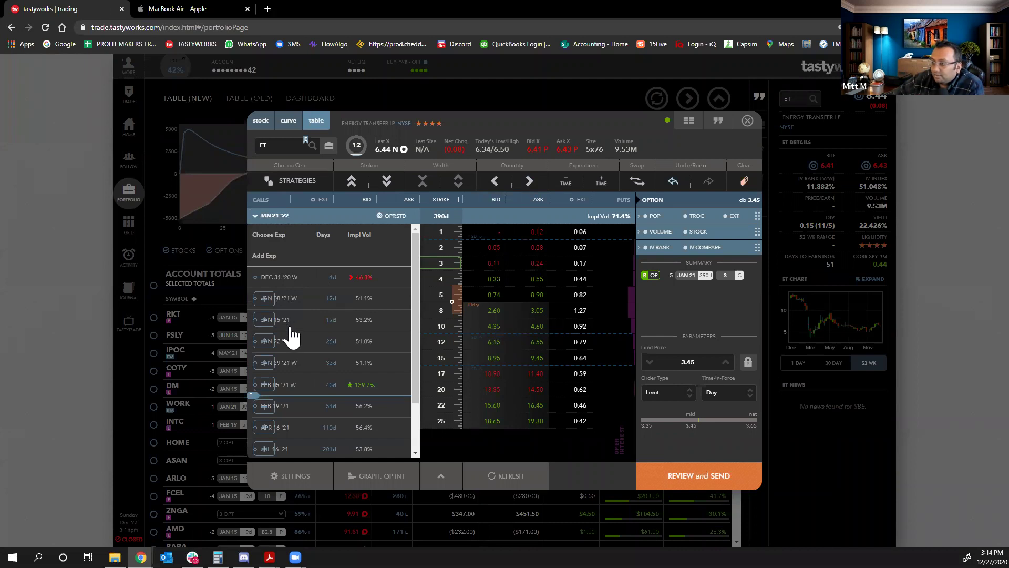
Step: Show the Jan 29 '21 weekly chain, then add and delete a $6 put leg
{"action": "left_click", "coordinate": [302, 371]}
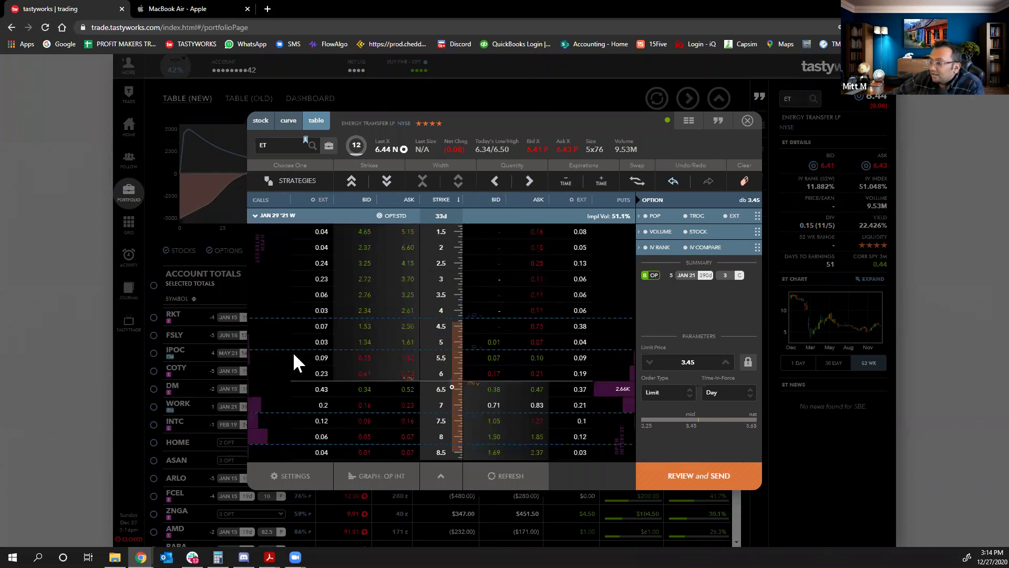
{"action": "left_click", "coordinate": [497, 373]}
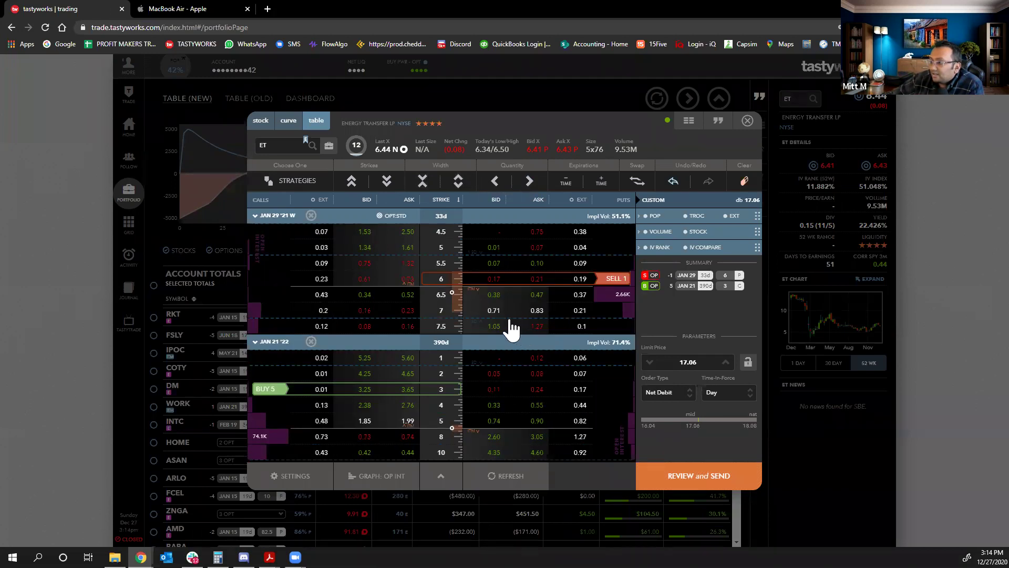
{"action": "left_click", "coordinate": [428, 282]}
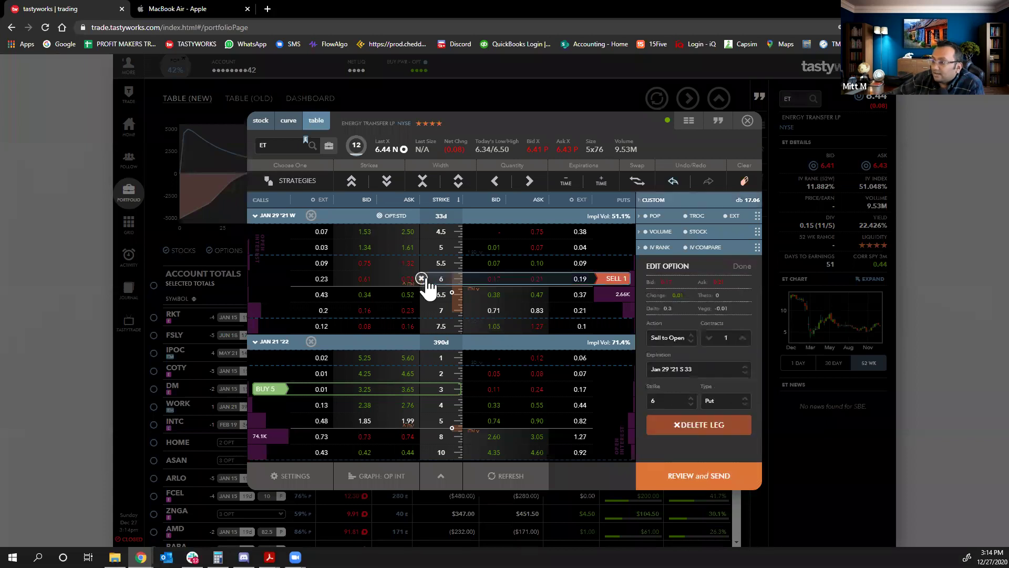
{"action": "left_click", "coordinate": [422, 279]}
Step: Switch the upper chain to the FEB 05 '21 W expiration
{"action": "left_click", "coordinate": [278, 215]}
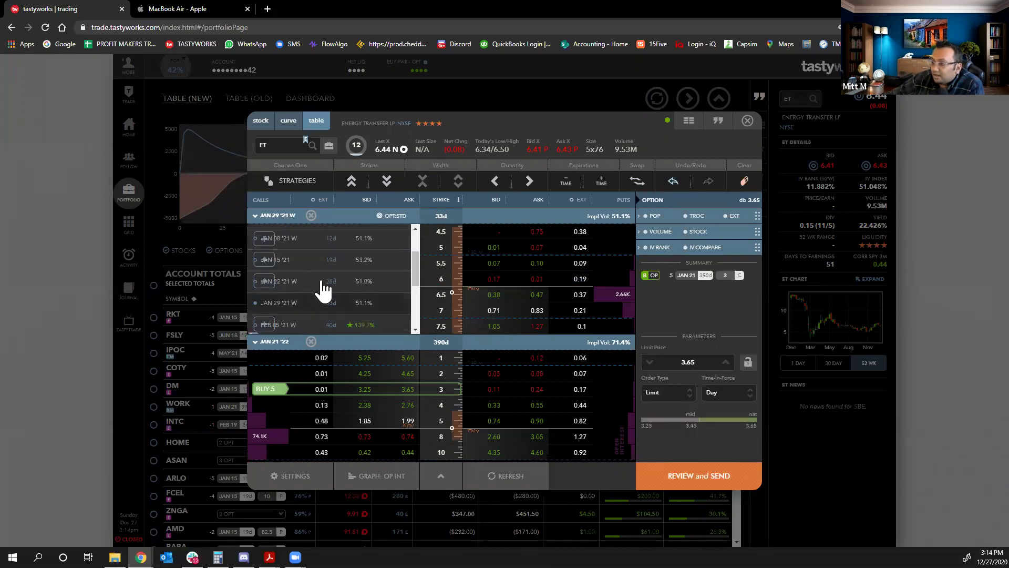
{"action": "scroll", "coordinate": [326, 289], "scroll_direction": "down", "scroll_amount": 1}
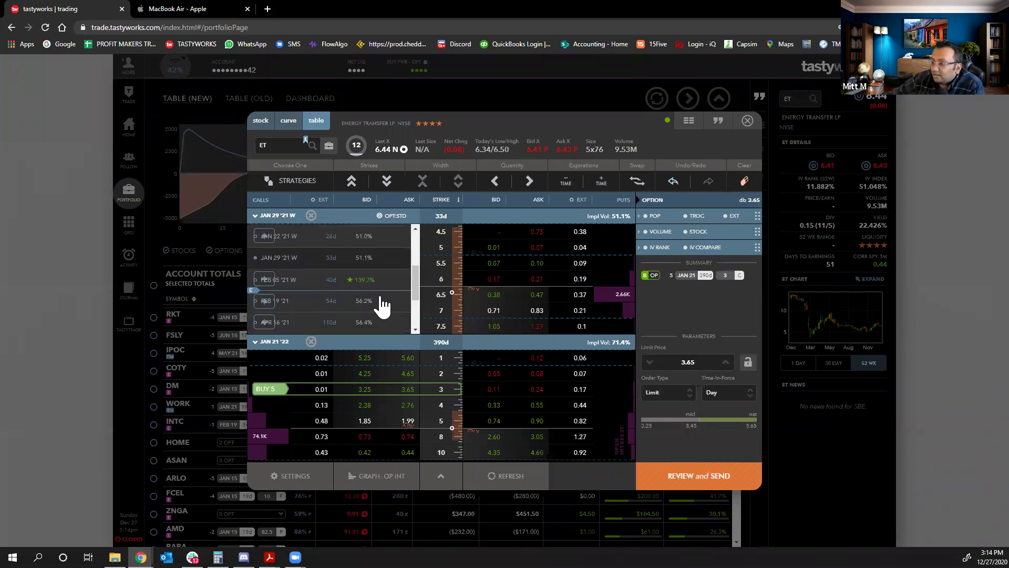
{"action": "left_click", "coordinate": [313, 282]}
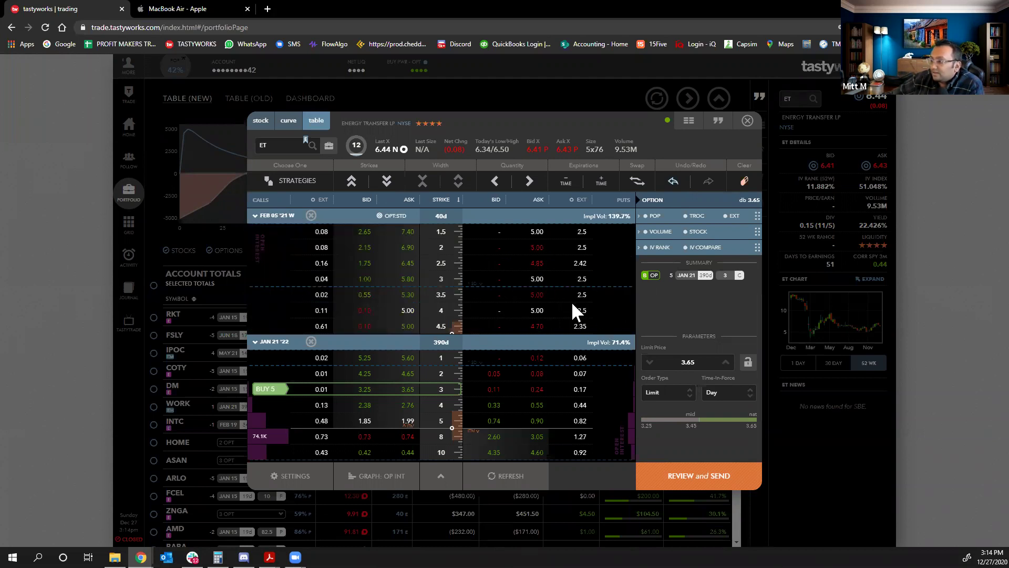
{"action": "scroll", "coordinate": [566, 289], "scroll_direction": "down", "scroll_amount": 5}
{"action": "scroll", "coordinate": [566, 289], "scroll_direction": "up", "scroll_amount": 5}
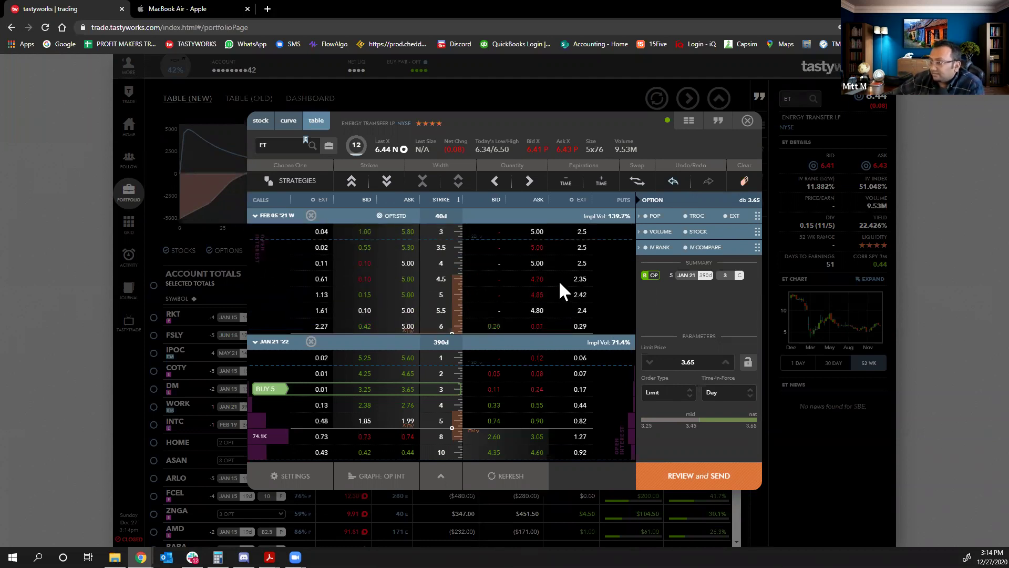
{"action": "scroll", "coordinate": [559, 287], "scroll_direction": "down", "scroll_amount": 2}
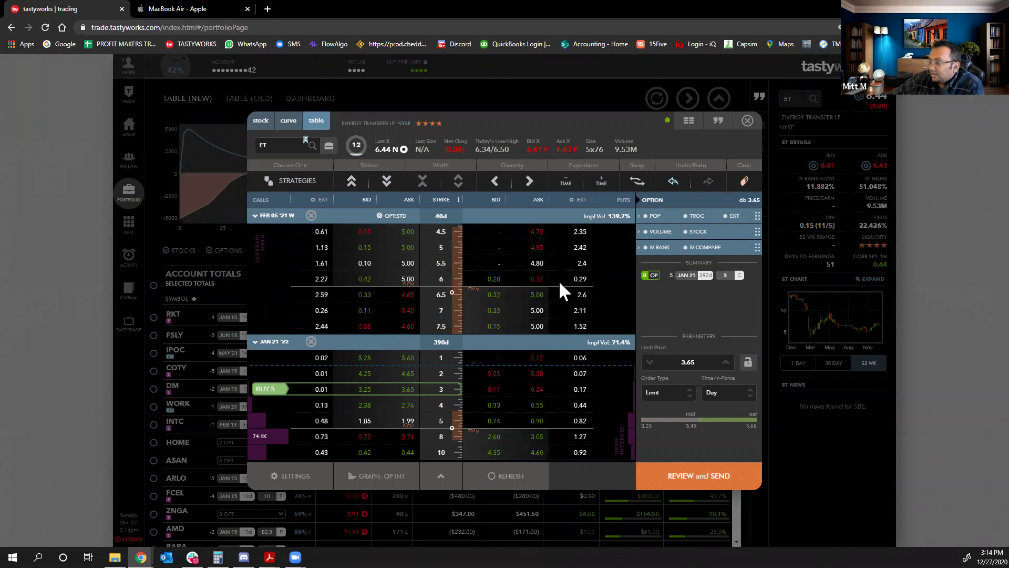
Step: Add a leg selling 5 Feb 05 '21 $6 puts, bringing the net debit limit to 3.17
{"action": "left_click", "coordinate": [488, 280]}
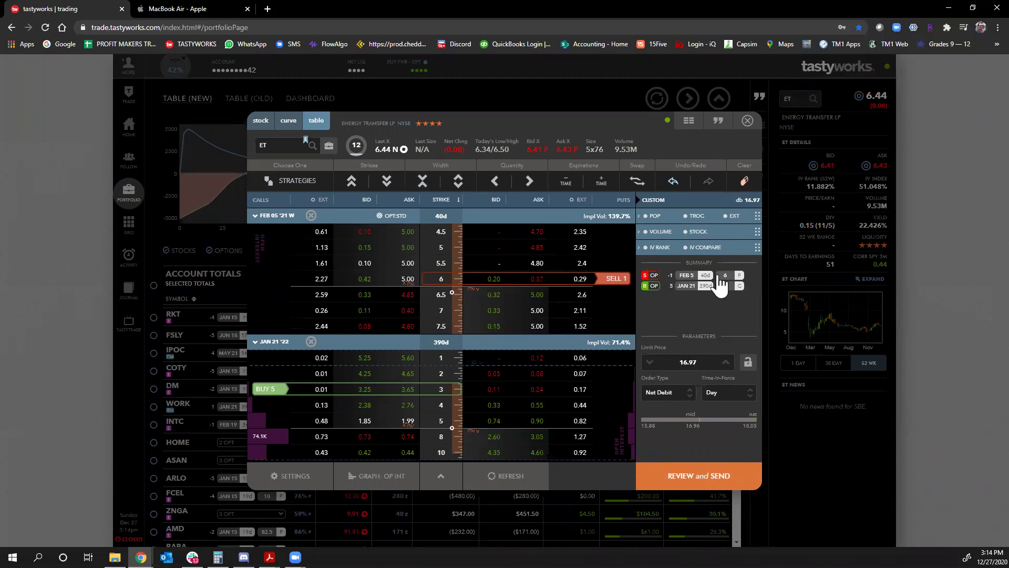
{"action": "left_click", "coordinate": [437, 276]}
{"action": "left_click", "coordinate": [530, 184]}
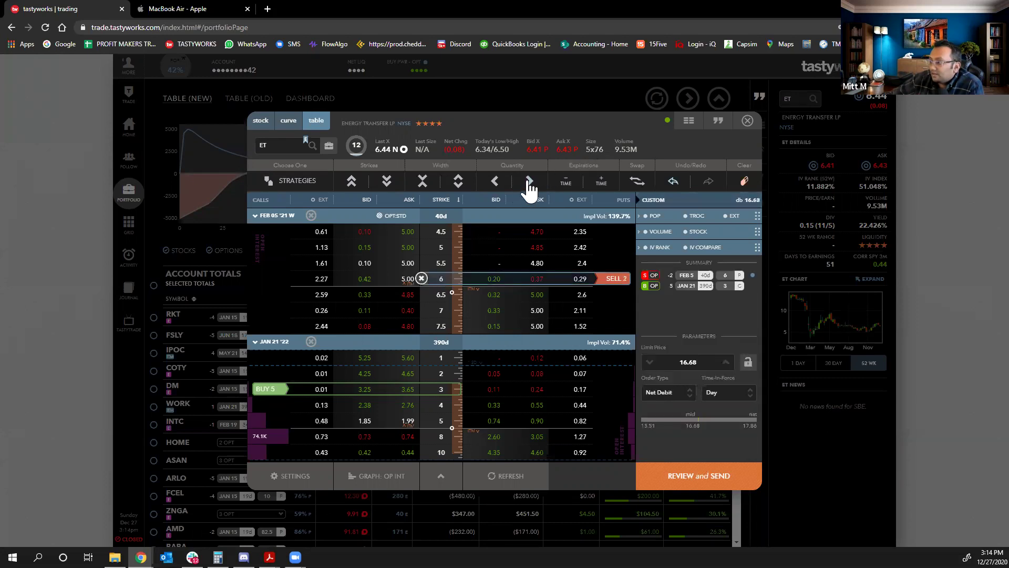
{"action": "left_click", "coordinate": [530, 184]}
{"action": "left_click", "coordinate": [529, 184]}
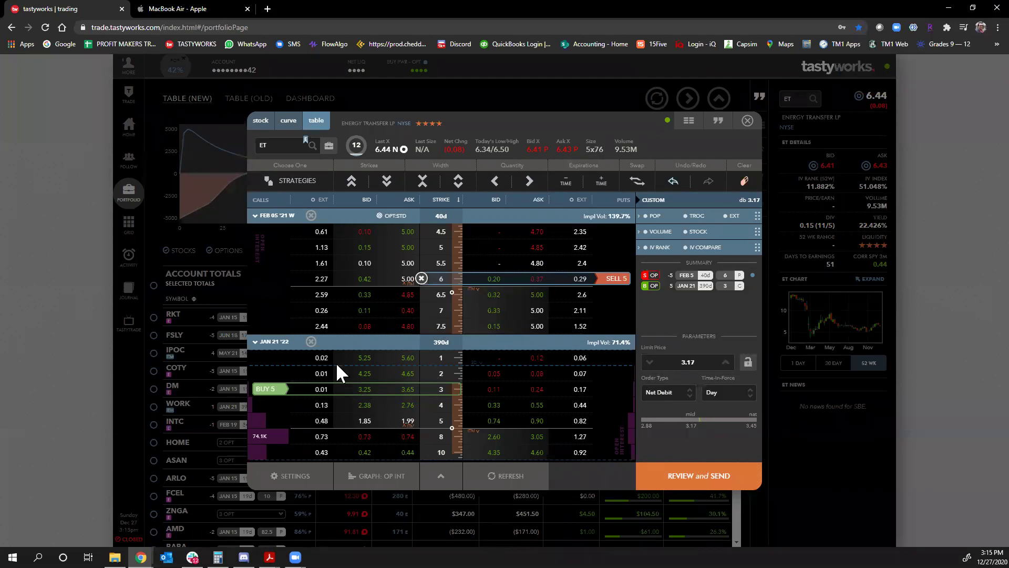
Step: Add a leg selling 5 Feb 05 '21 $8 calls
{"action": "scroll", "coordinate": [418, 281], "scroll_direction": "down", "scroll_amount": 1}
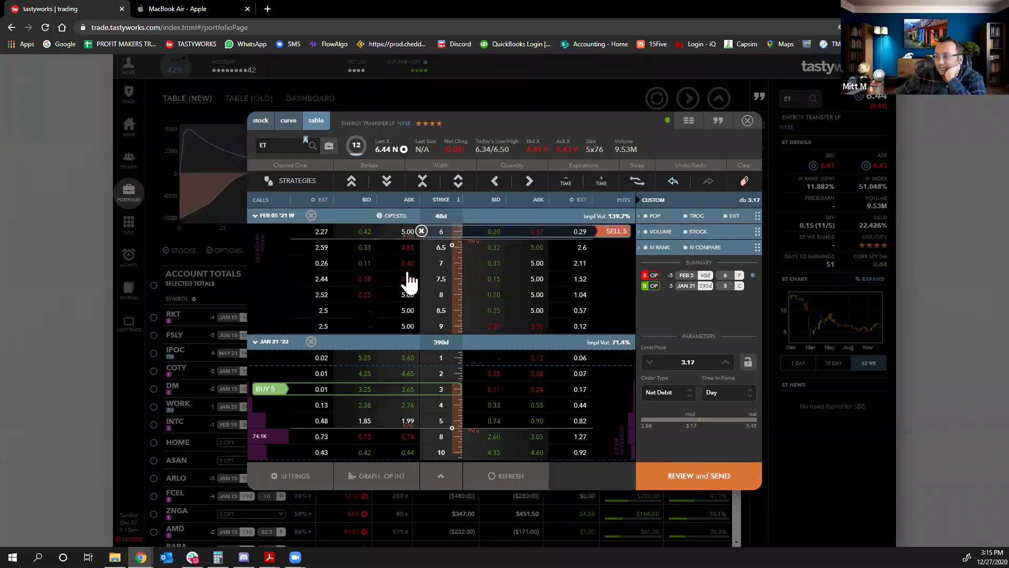
{"action": "left_click", "coordinate": [365, 293]}
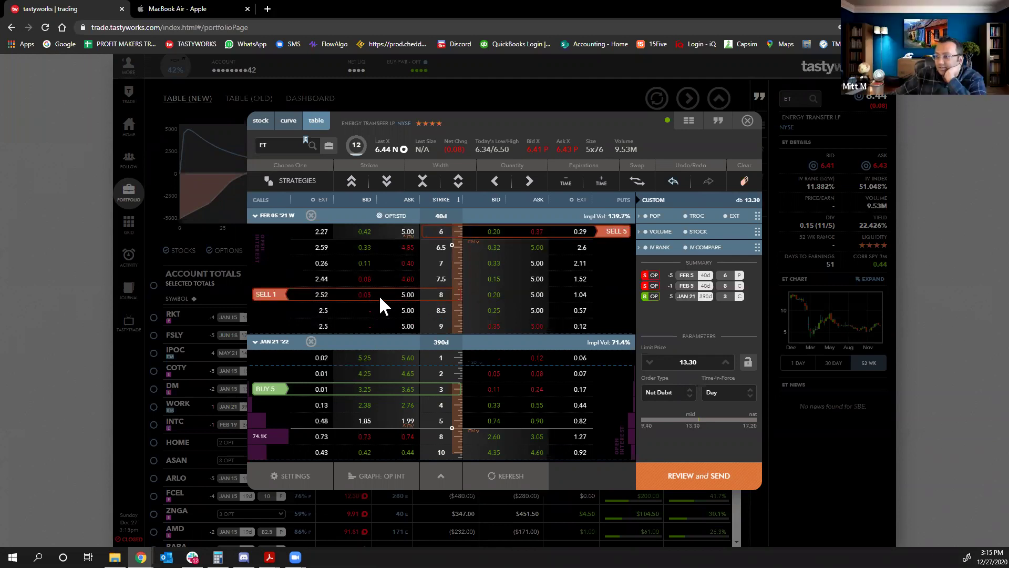
{"action": "left_click", "coordinate": [379, 293]}
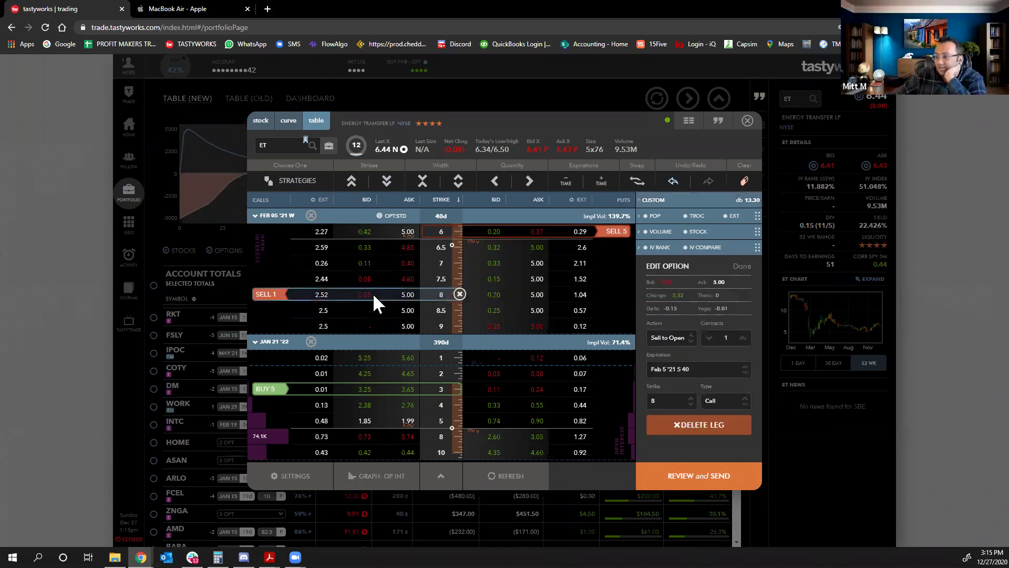
{"action": "left_click", "coordinate": [529, 181]}
{"action": "left_click", "coordinate": [529, 181]}
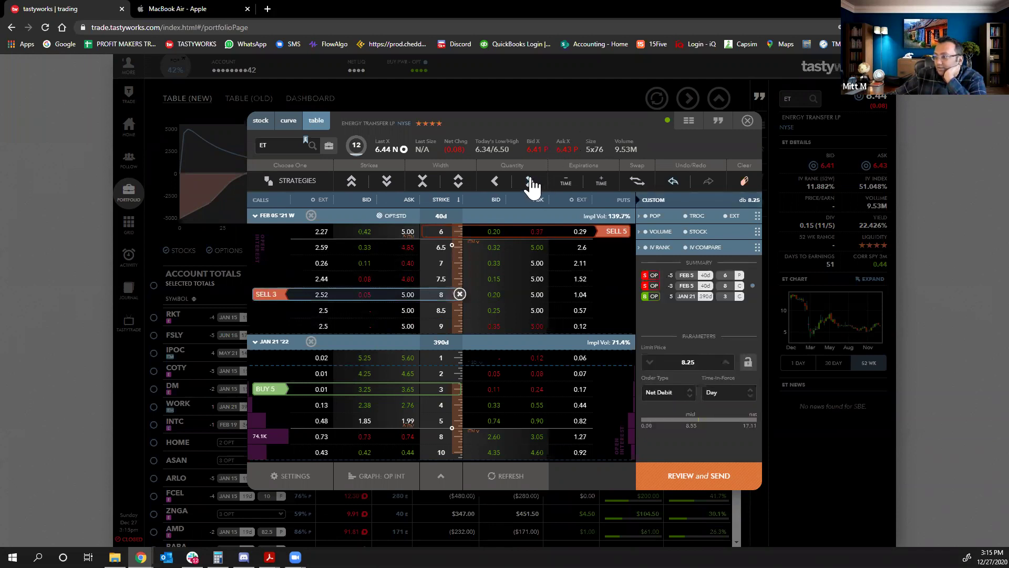
{"action": "left_click", "coordinate": [530, 181]}
{"action": "left_click", "coordinate": [530, 181]}
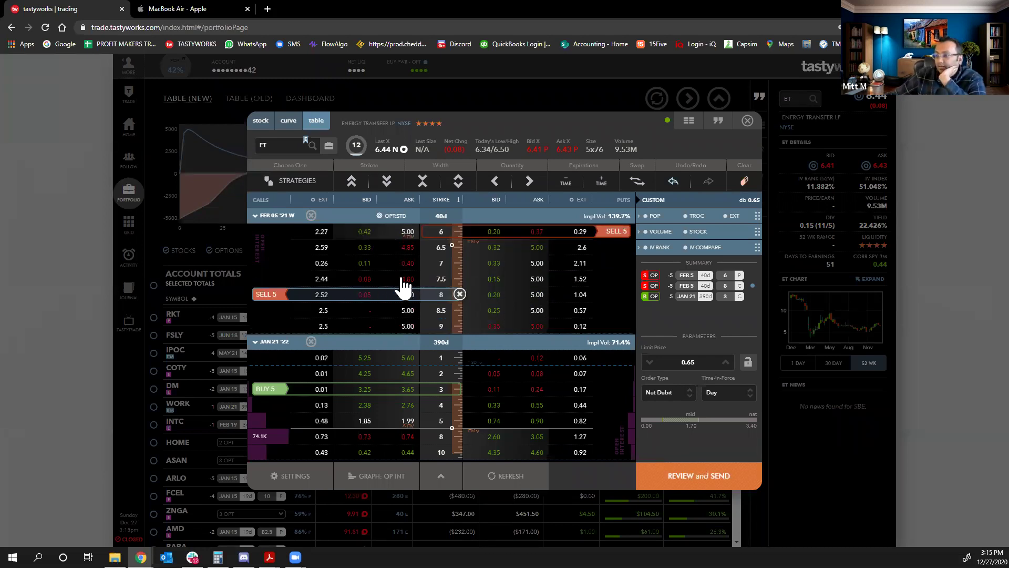
{"action": "left_click", "coordinate": [371, 292]}
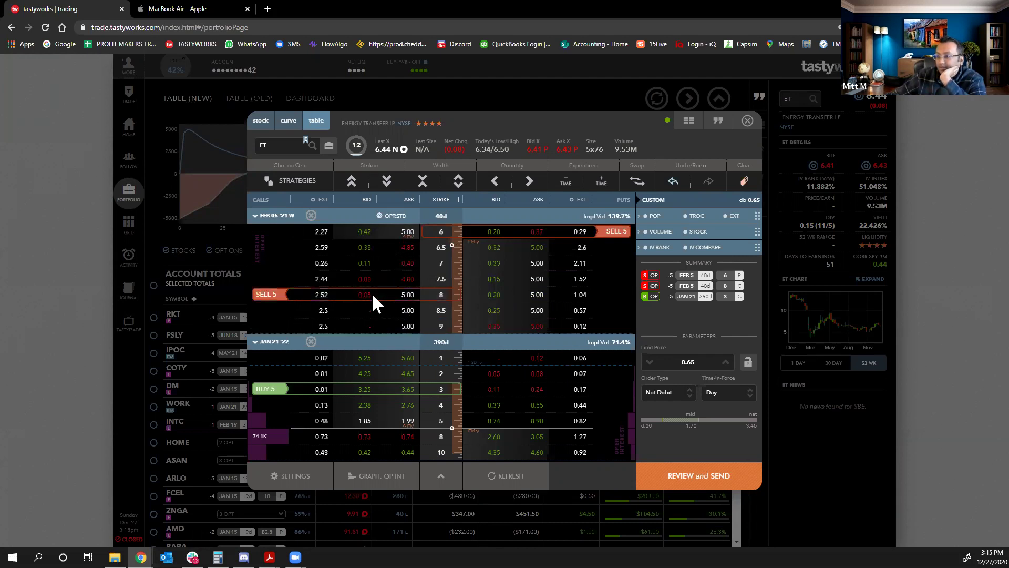
Step: Move the short Feb 5 call leg from the $8 to the $7.5 strike, limit now 0.73
{"action": "left_click", "coordinate": [351, 184]}
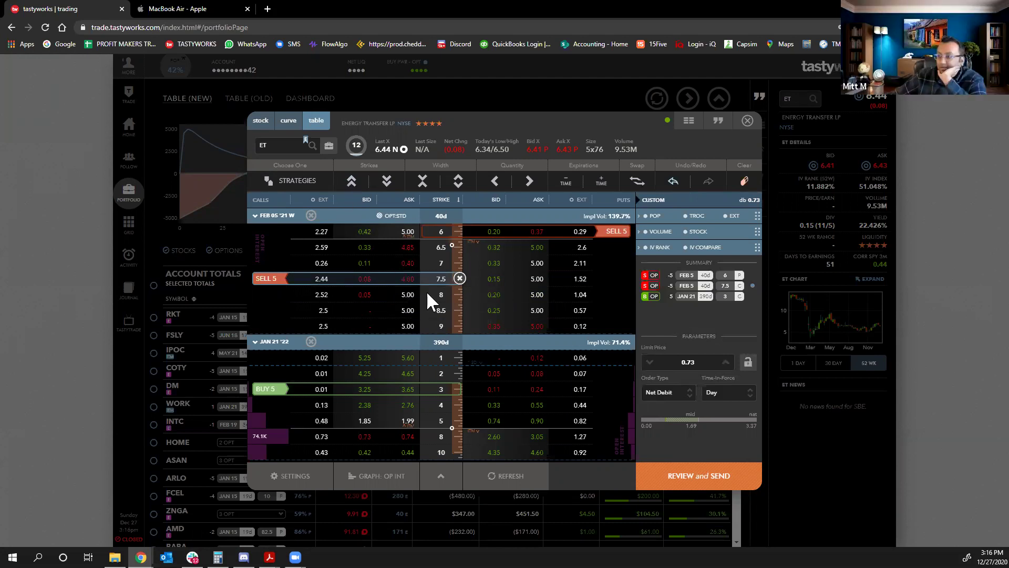
{"action": "scroll", "coordinate": [488, 273], "scroll_direction": "up", "scroll_amount": 3}
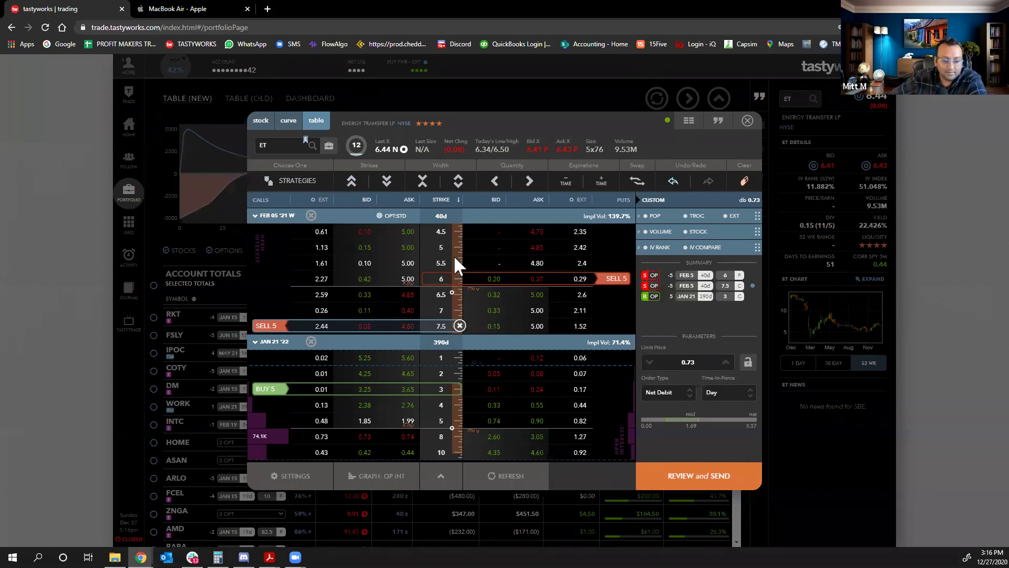
{"action": "scroll", "coordinate": [512, 310], "scroll_direction": "down", "scroll_amount": 4}
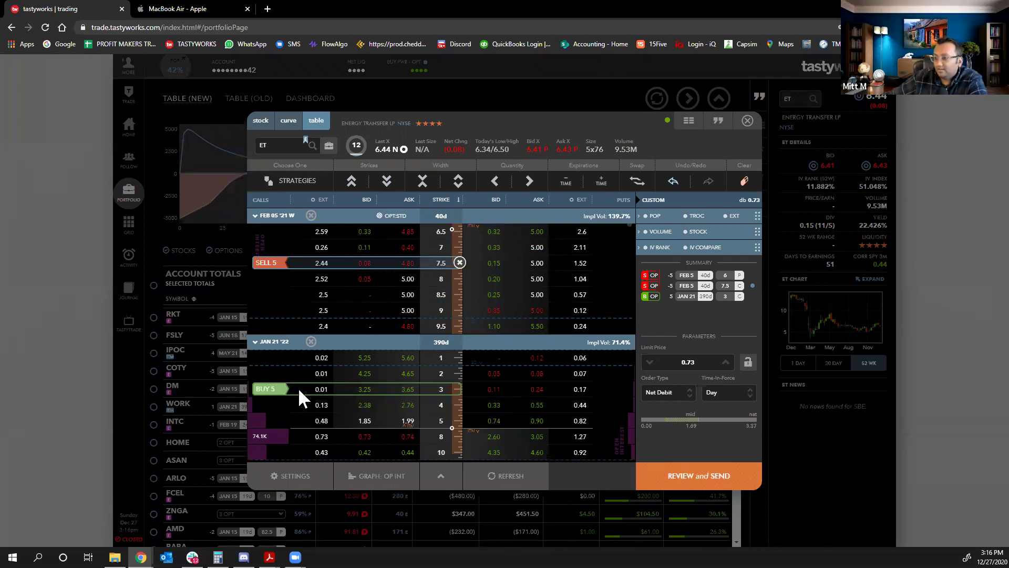
{"action": "scroll", "coordinate": [331, 242], "scroll_direction": "up", "scroll_amount": 3}
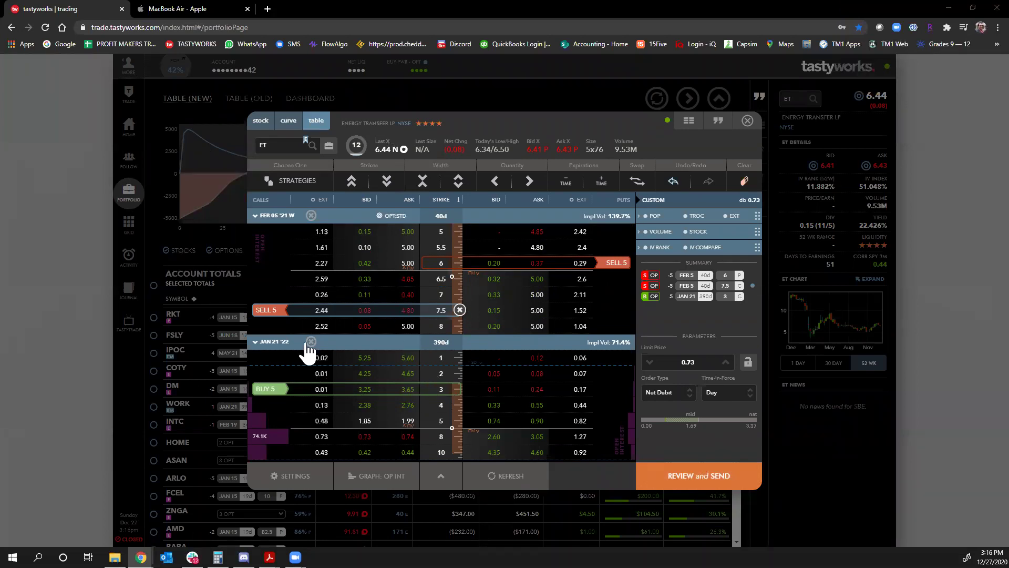
Step: Change the lower chain's expiration from JAN 21 '22 to JAN 20 '23
{"action": "left_click", "coordinate": [274, 351]}
{"action": "scroll", "coordinate": [348, 426], "scroll_direction": "down", "scroll_amount": 5}
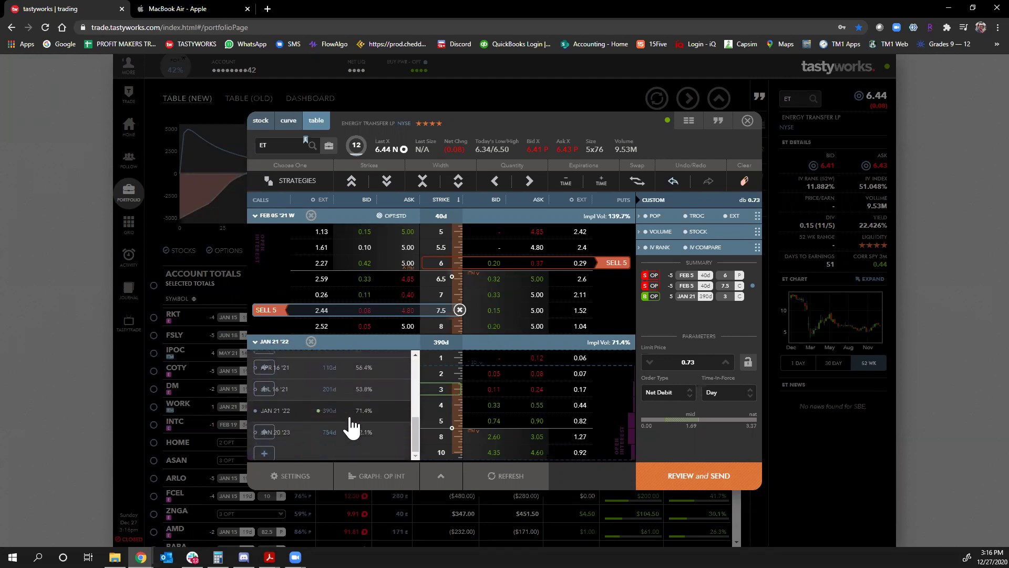
{"action": "left_click", "coordinate": [287, 439]}
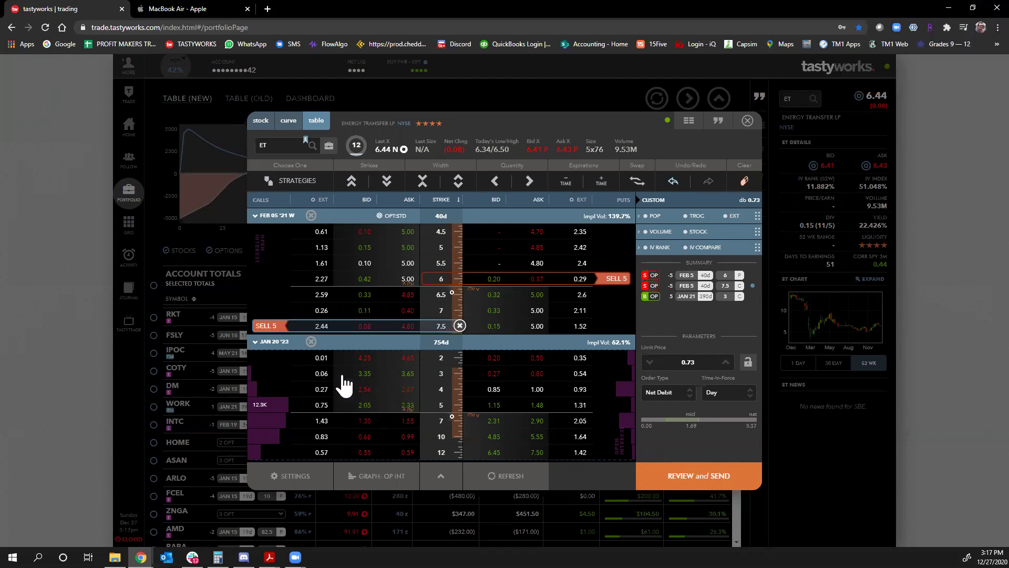
Step: Show the Delta column for calls and puts, and return the lower chain to Jan 21 '22 expiration
{"action": "left_click", "coordinate": [317, 200]}
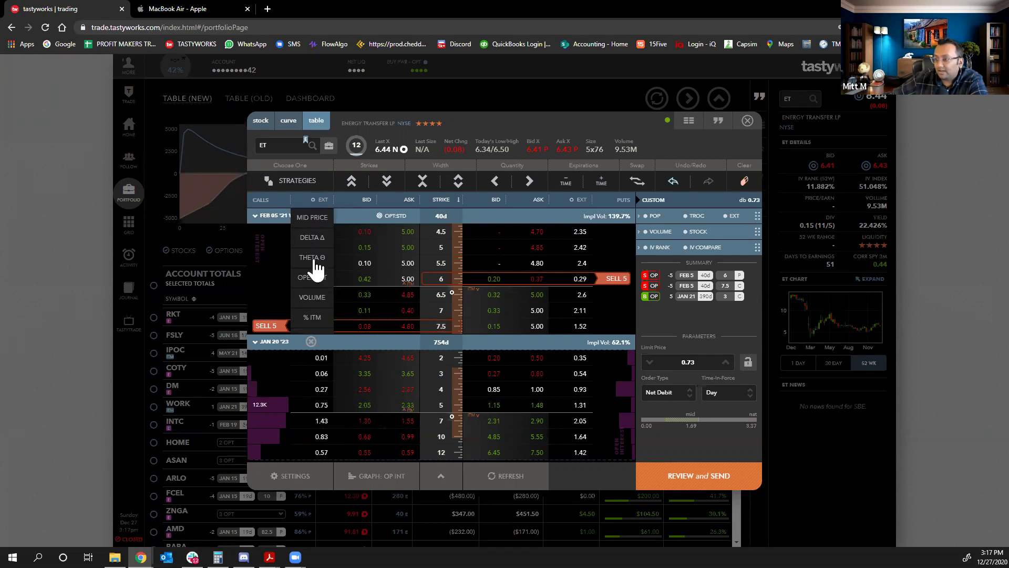
{"action": "left_click", "coordinate": [315, 237]}
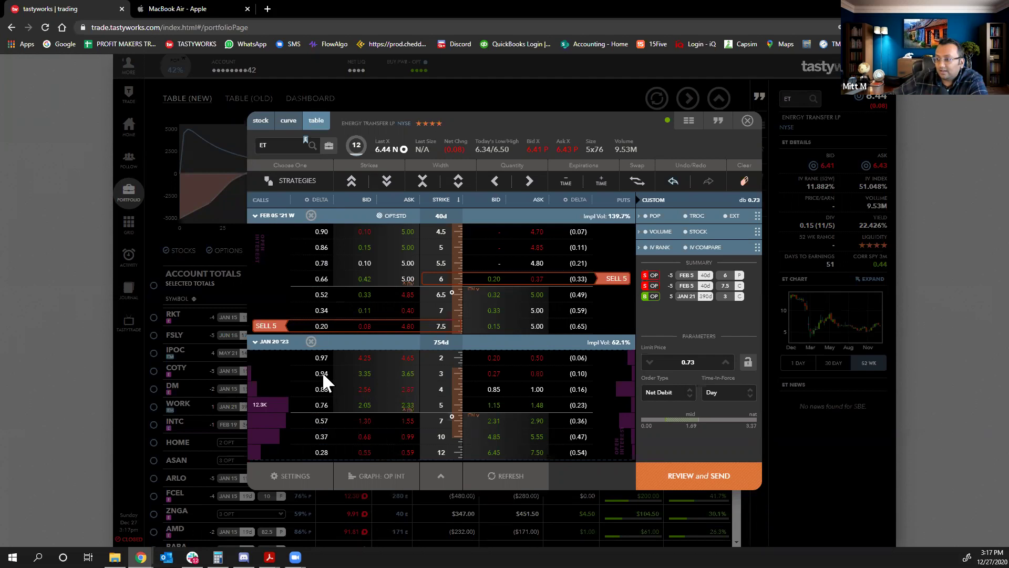
{"action": "left_click", "coordinate": [263, 346]}
{"action": "scroll", "coordinate": [338, 427], "scroll_direction": "down", "scroll_amount": 3}
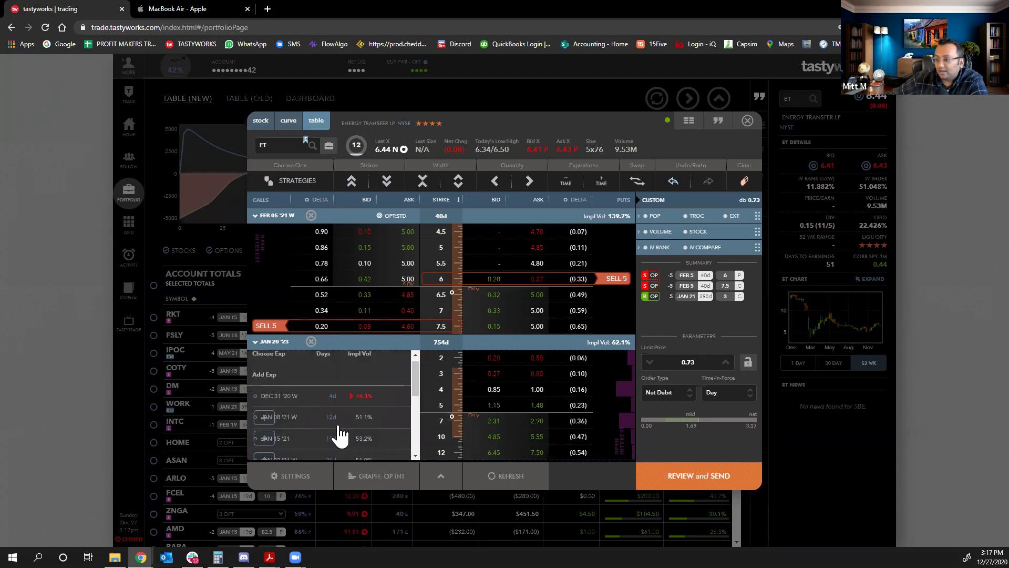
{"action": "left_click", "coordinate": [289, 415]}
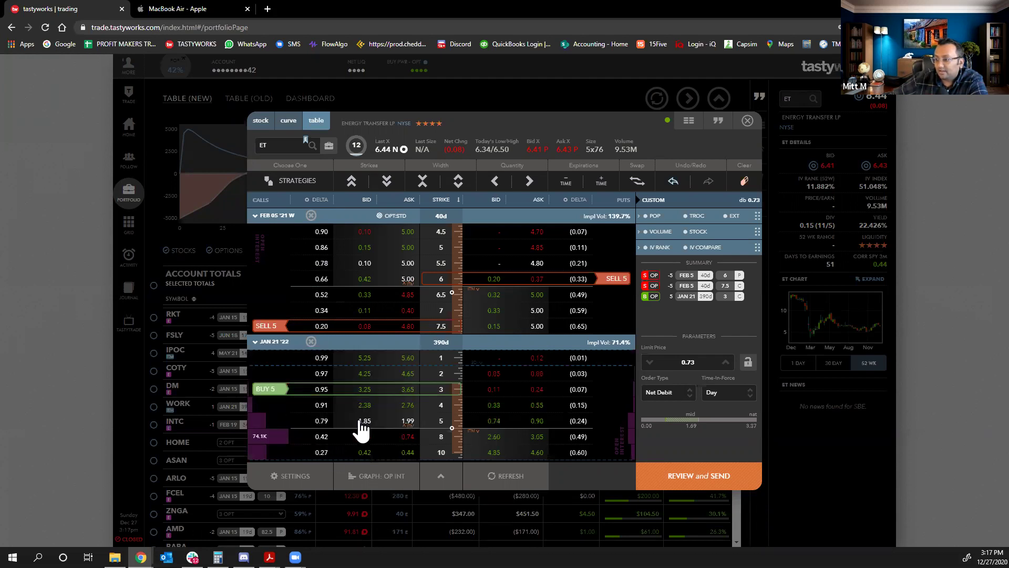